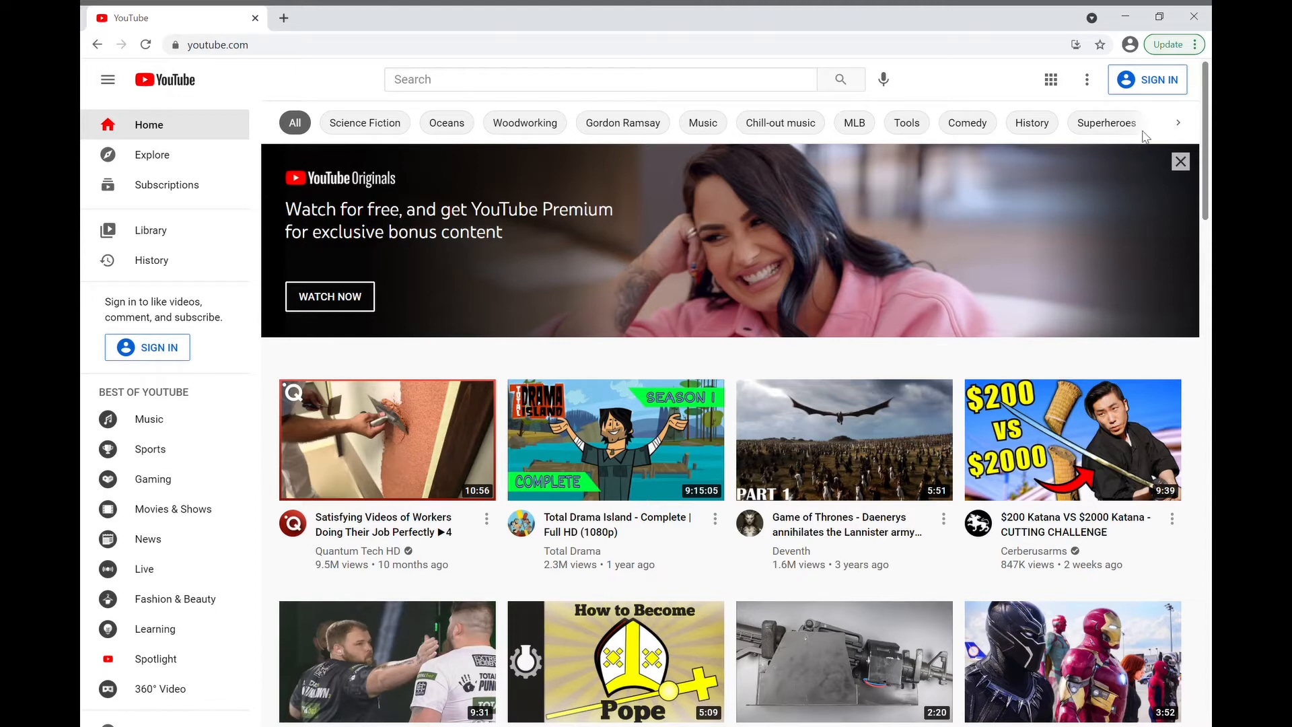
Step: Sign in to YouTube with the listed Google account by entering the account password
left_click(1154, 85)
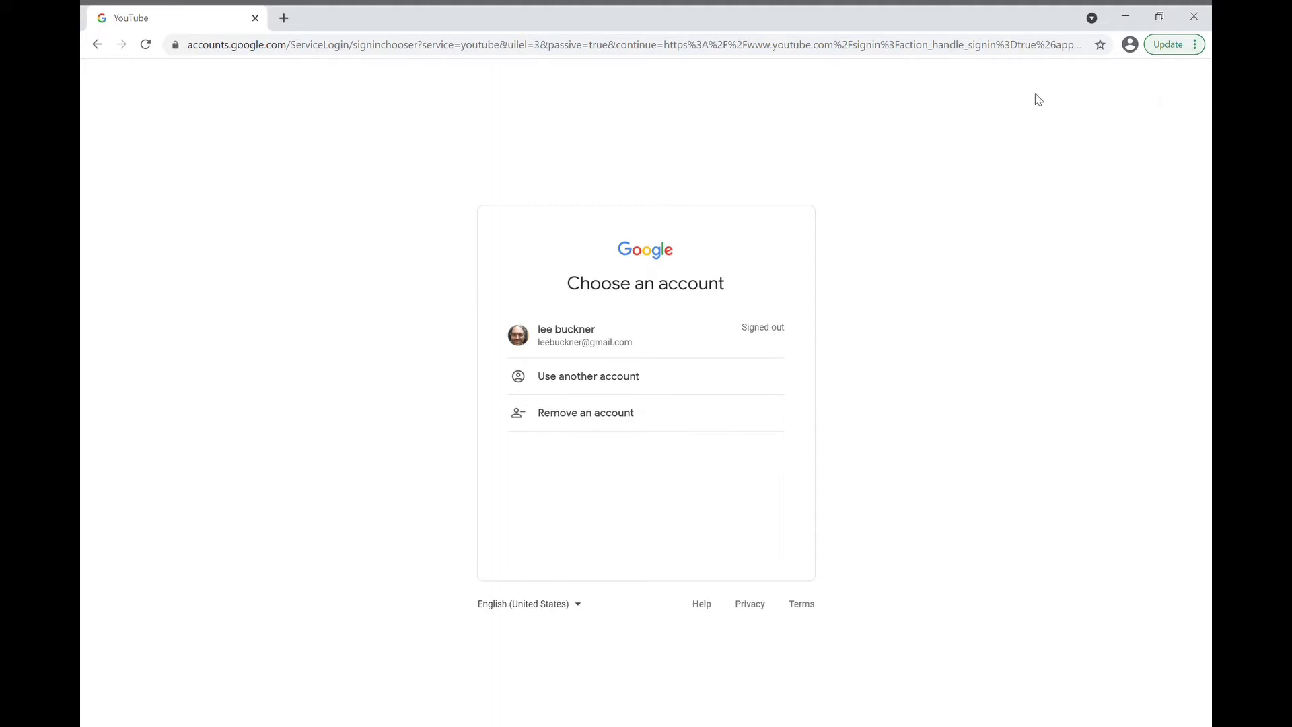
left_click(570, 359)
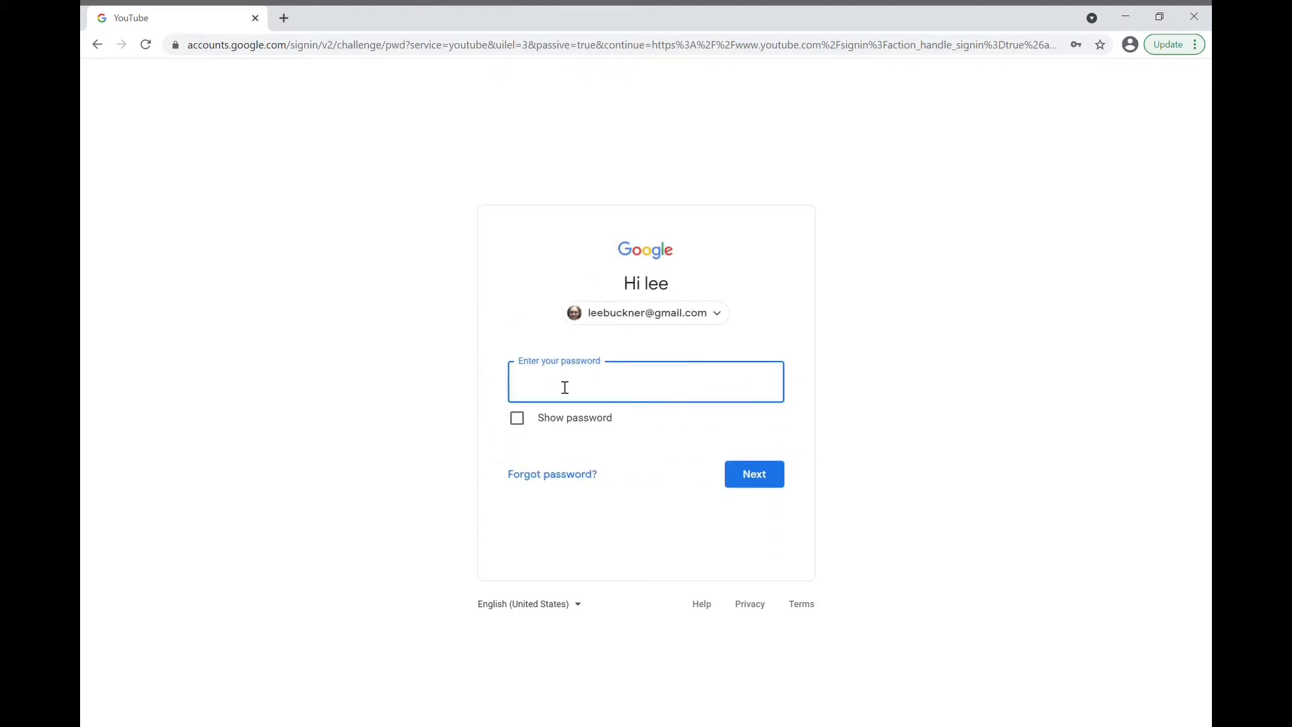
type("********")
key("Return")
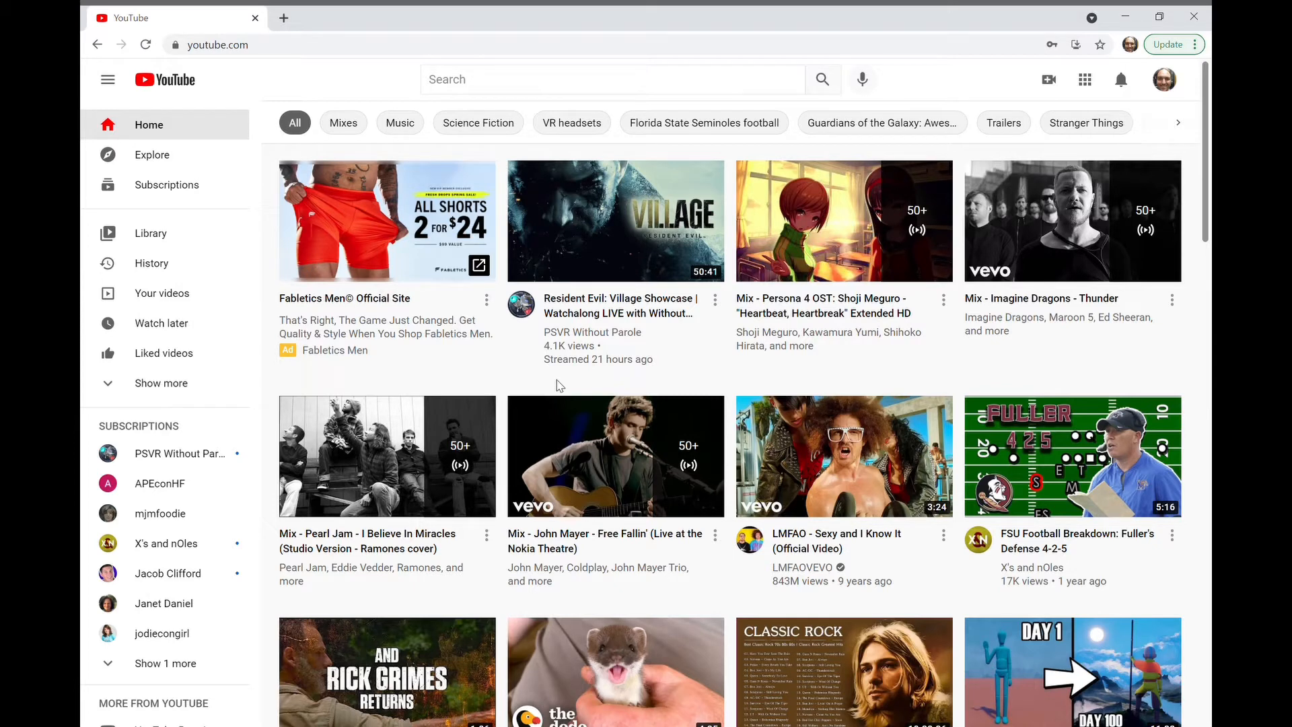
Step: Open the channel's own videos and upload the video file "Opening Slides - Creating YouTube Videos with Accurate Closed Captioning"
left_click(162, 304)
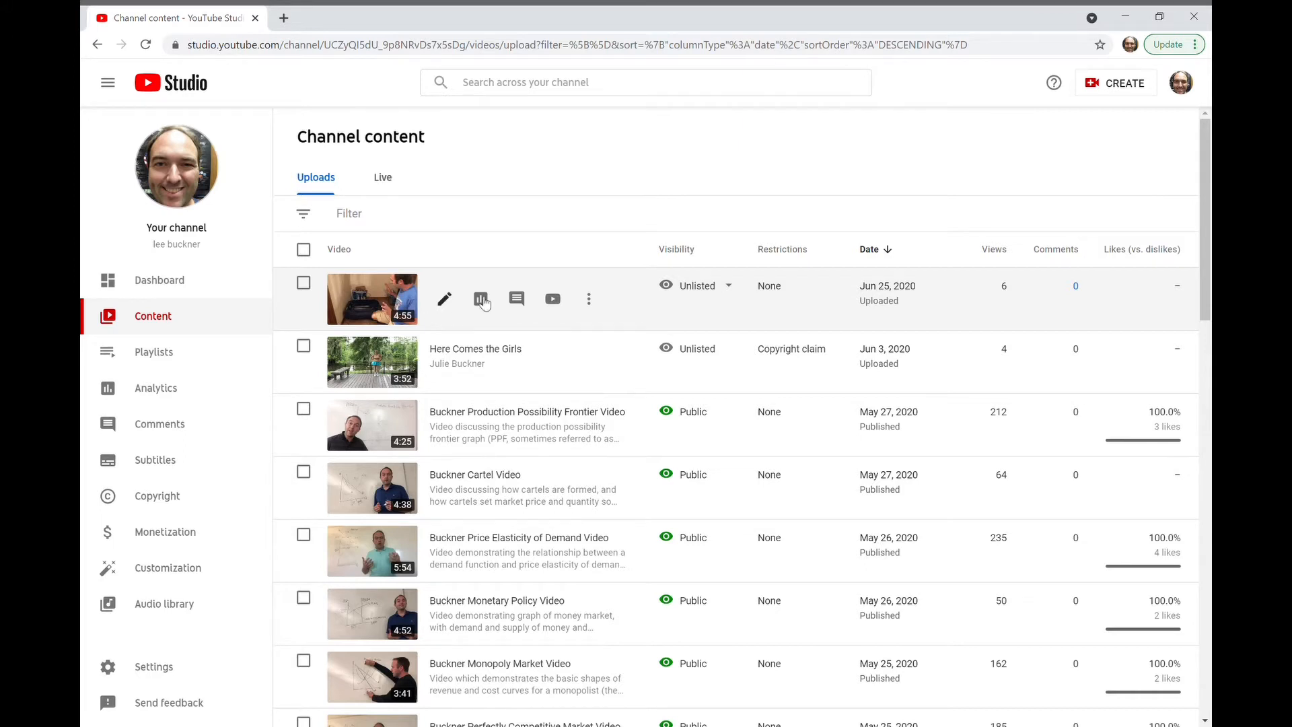
left_click(1117, 90)
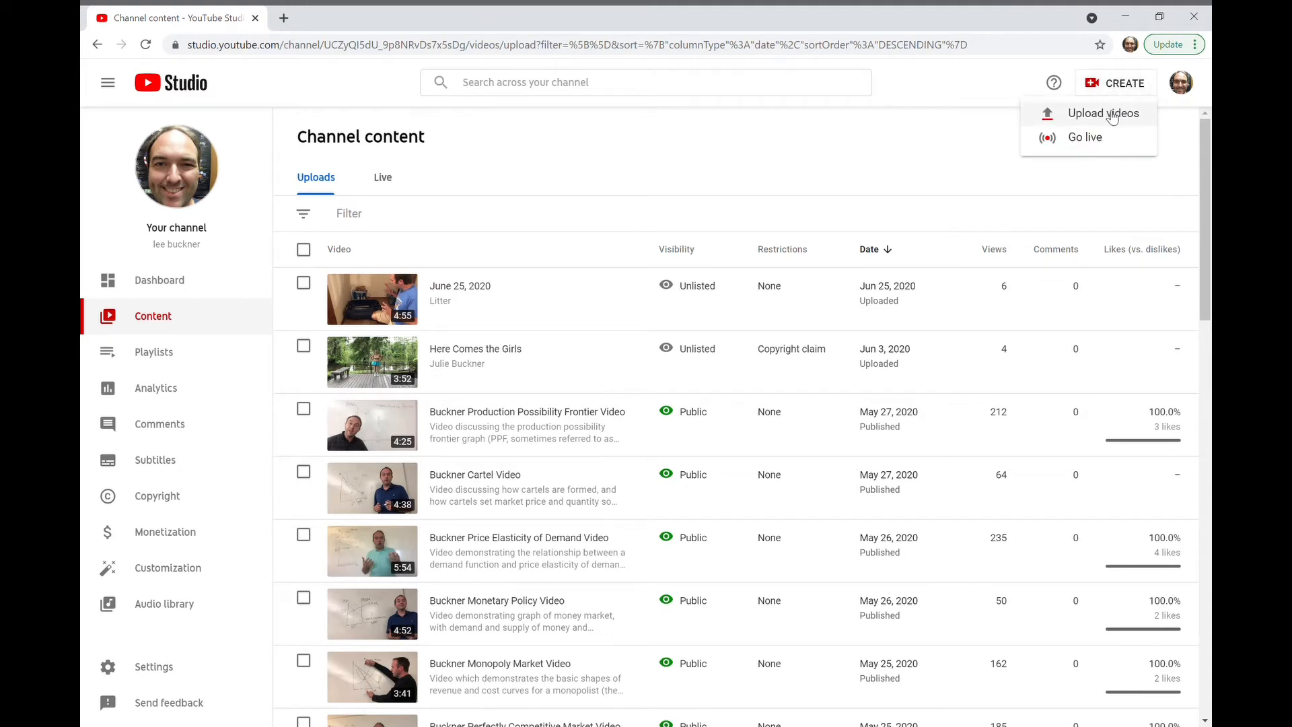
left_click(1112, 116)
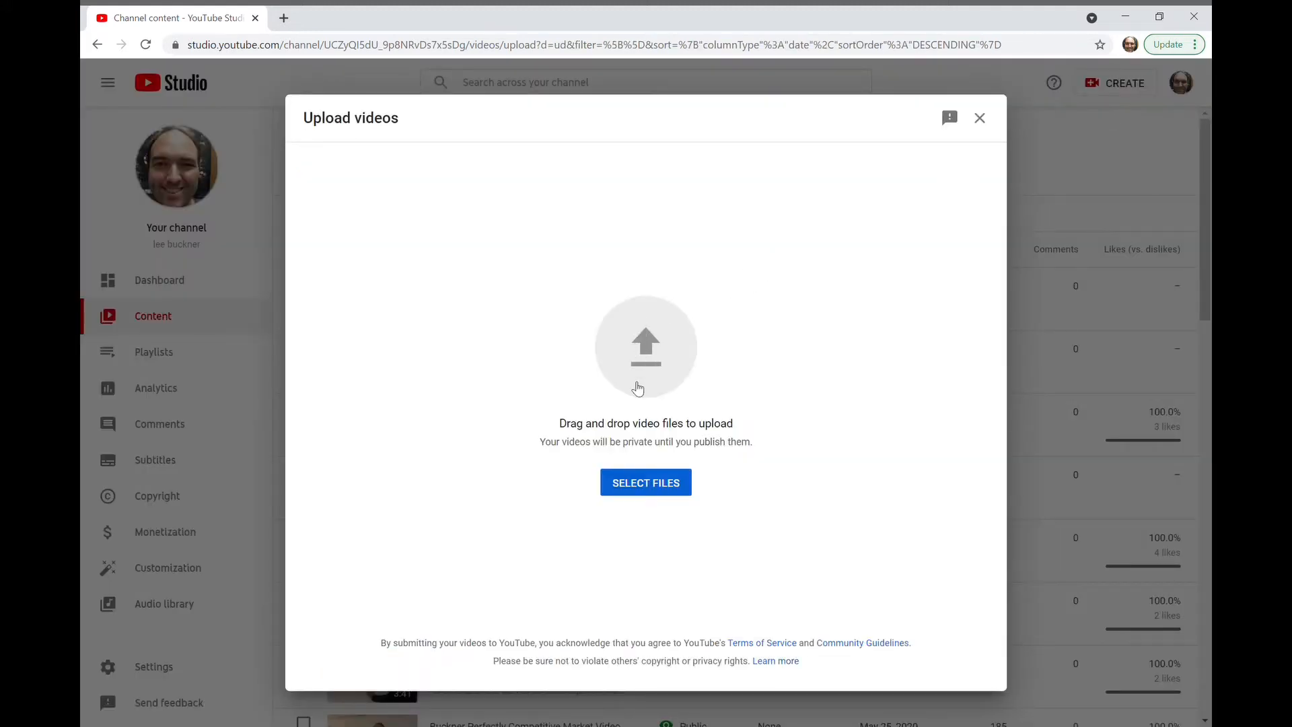
left_click(654, 491)
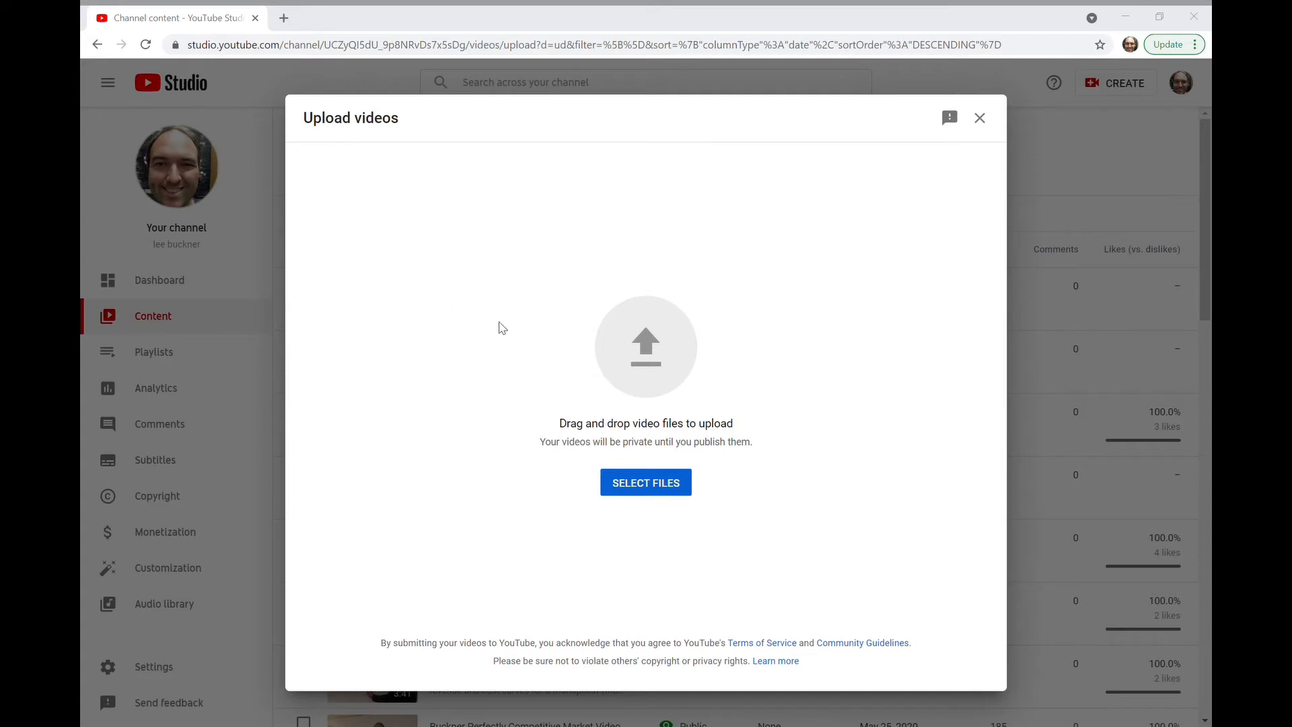
left_click(669, 496)
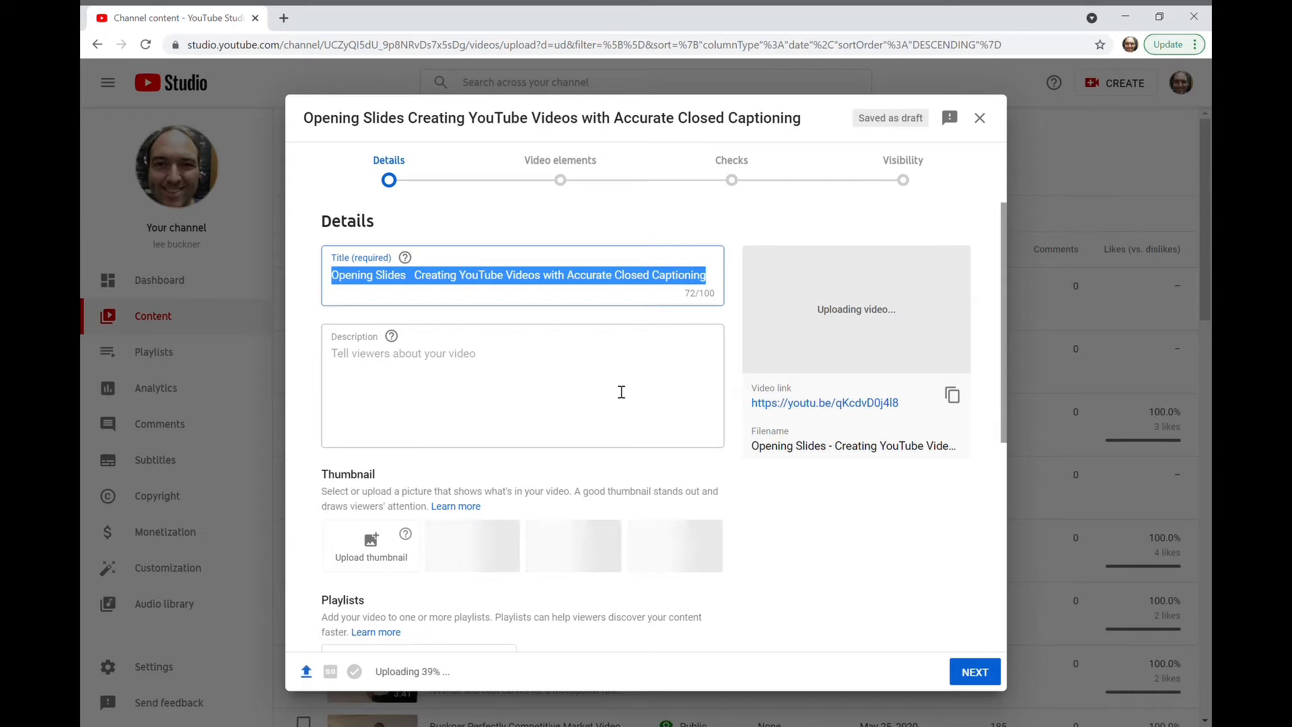
Step: Keep the default video title and enter "Introduction" as the description
left_click(505, 291)
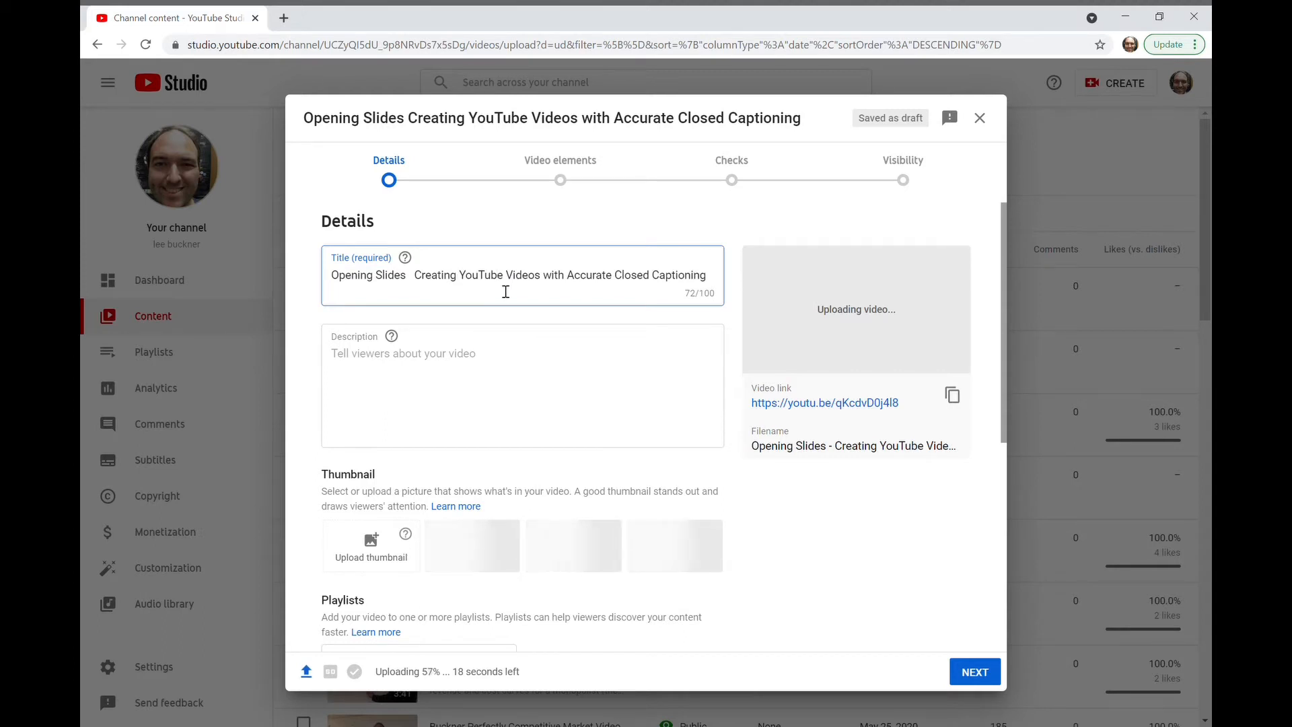
left_click(452, 372)
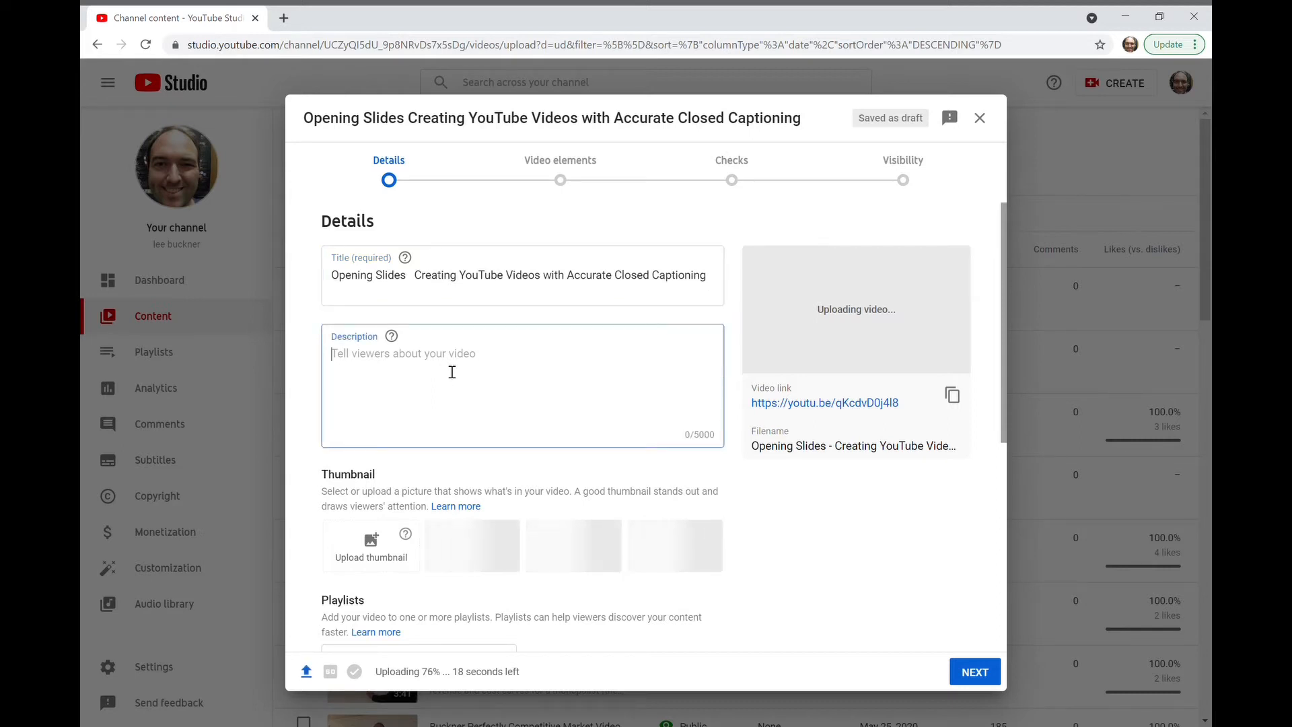
type("Introduction")
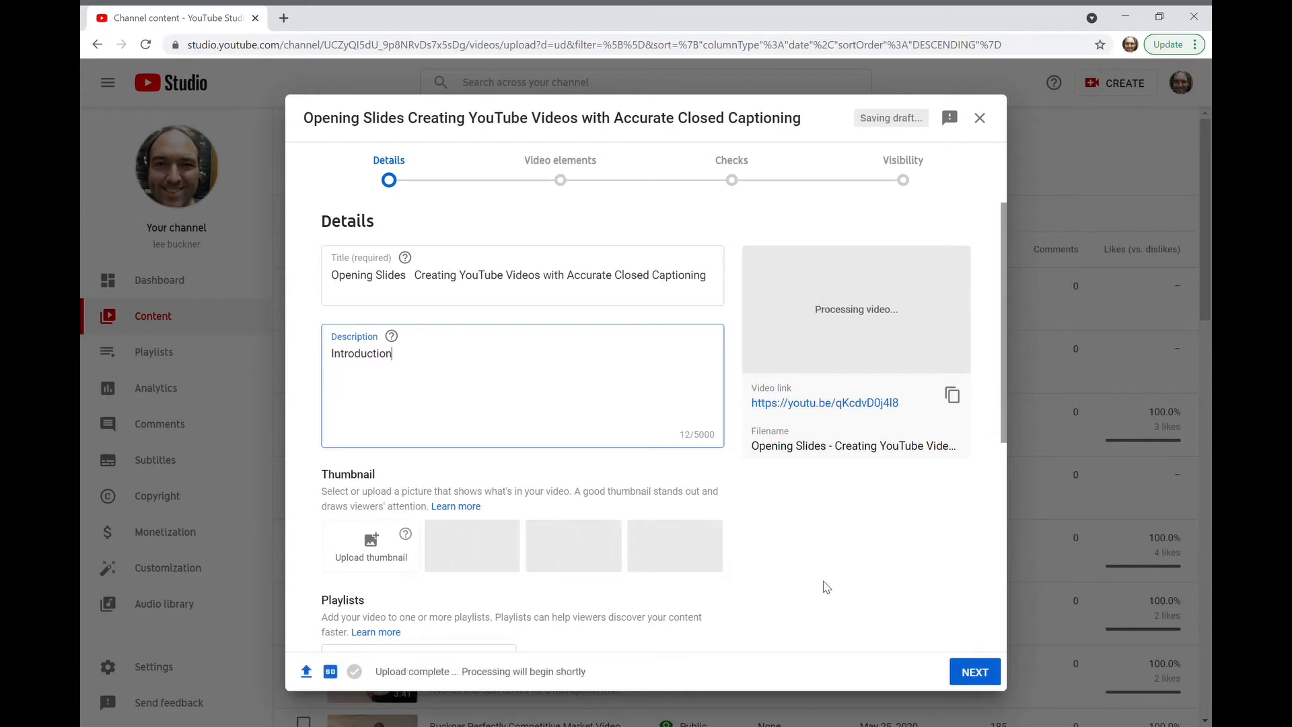
Step: Continue past the video elements and checks without additions, and publish the video with Public visibility
left_click(974, 671)
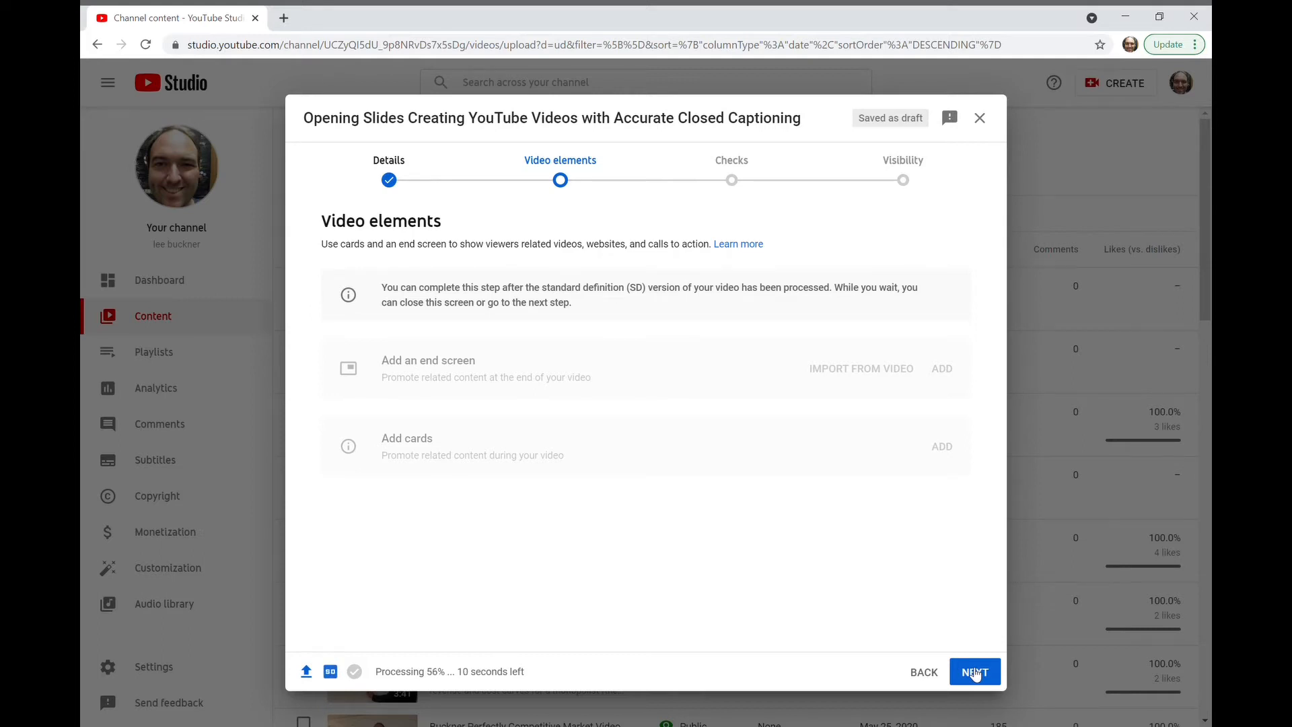
left_click(974, 673)
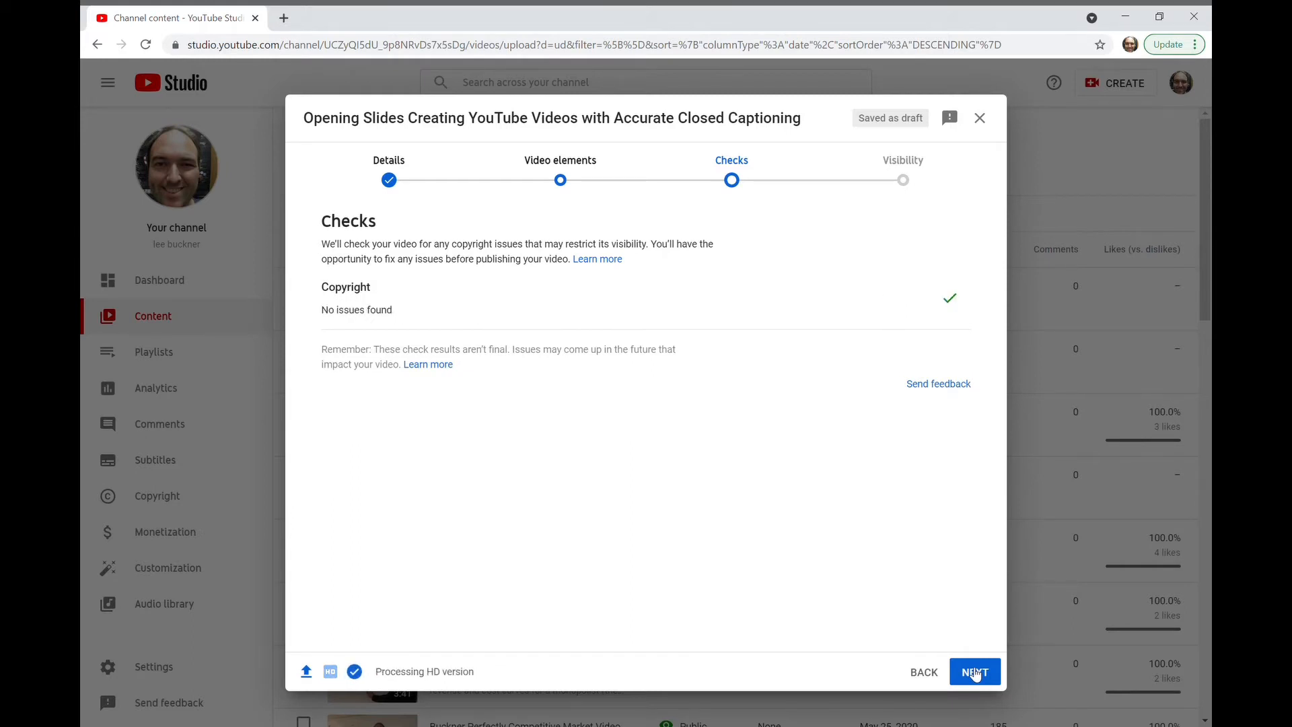
left_click(974, 673)
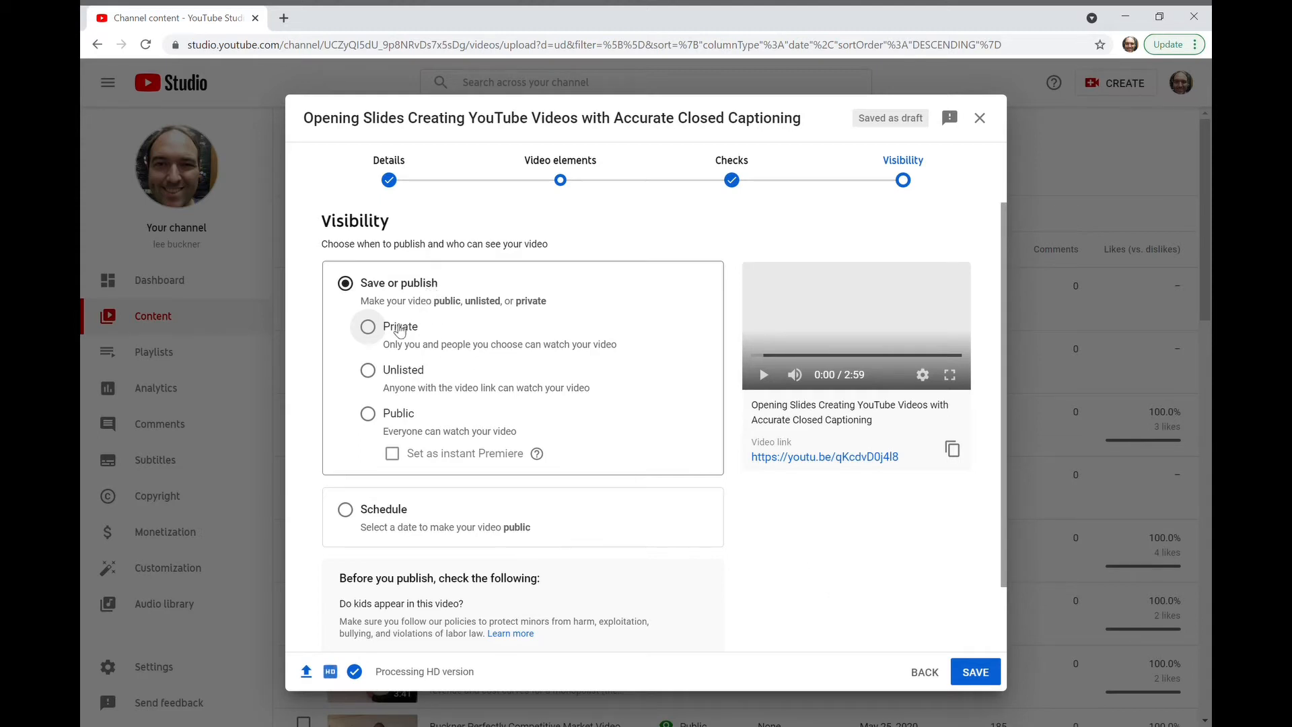
left_click(374, 420)
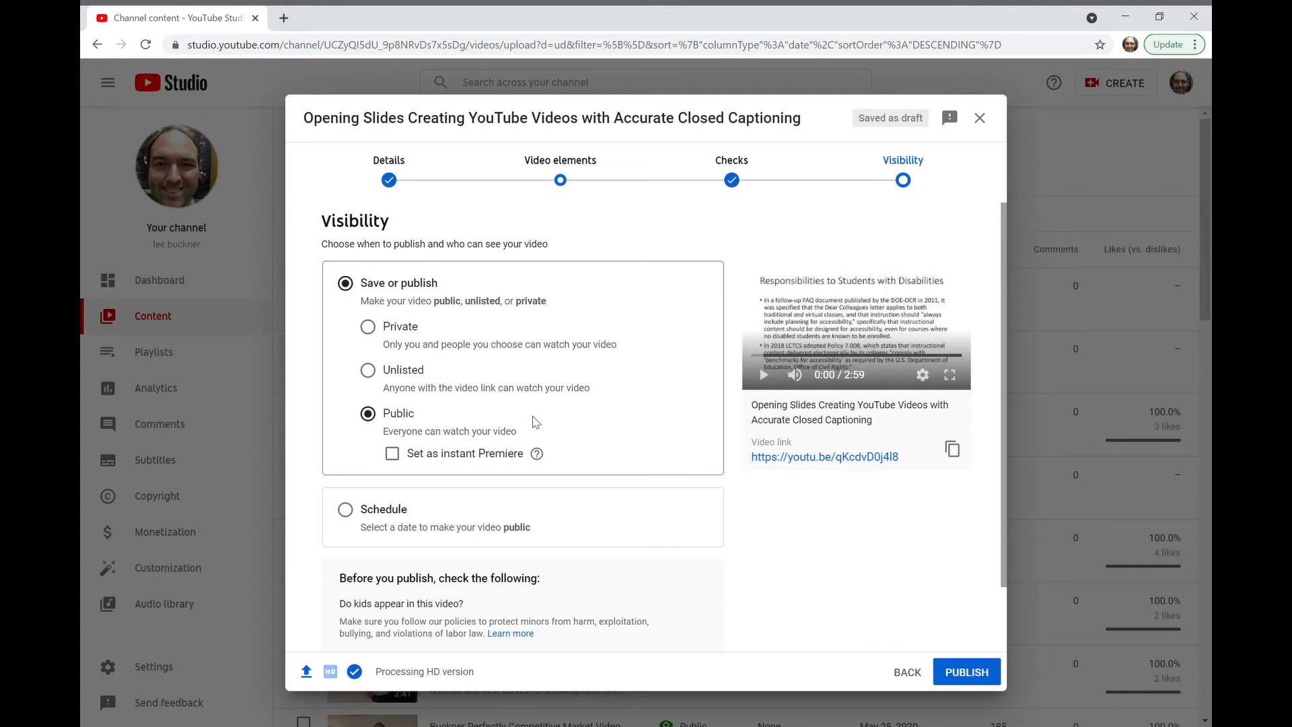
left_click(970, 669)
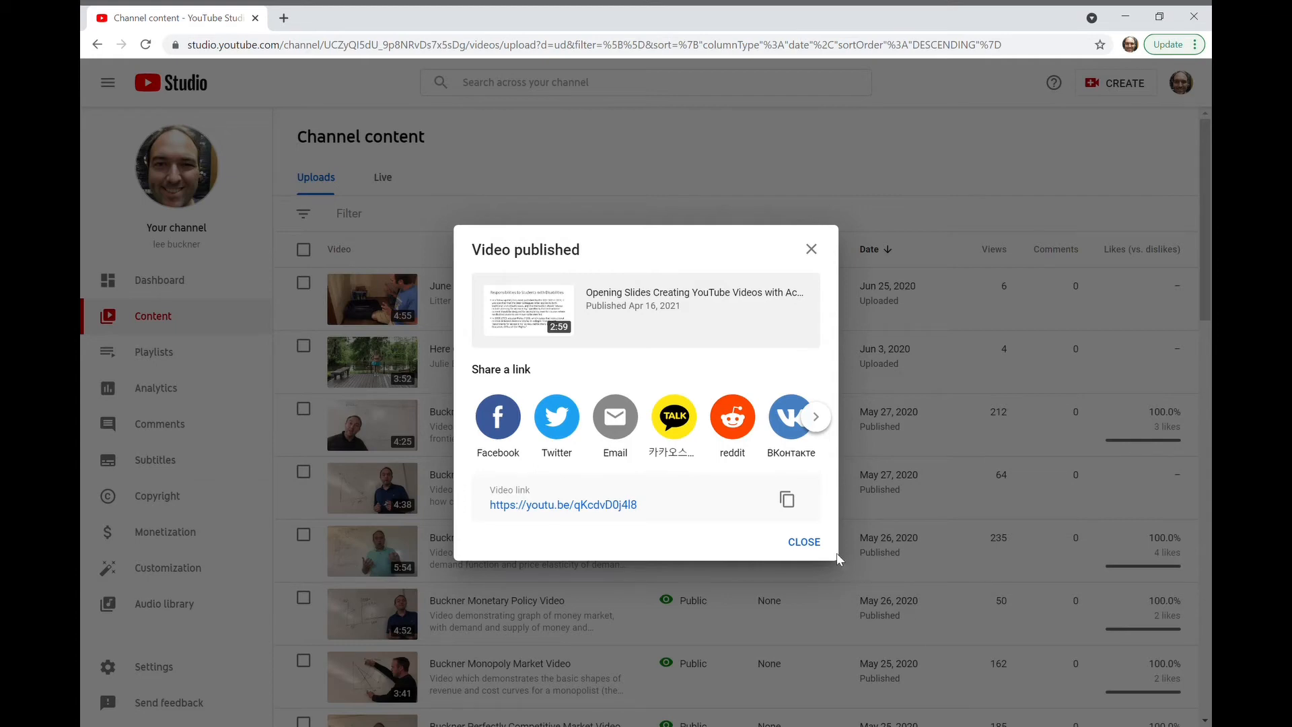
left_click(803, 541)
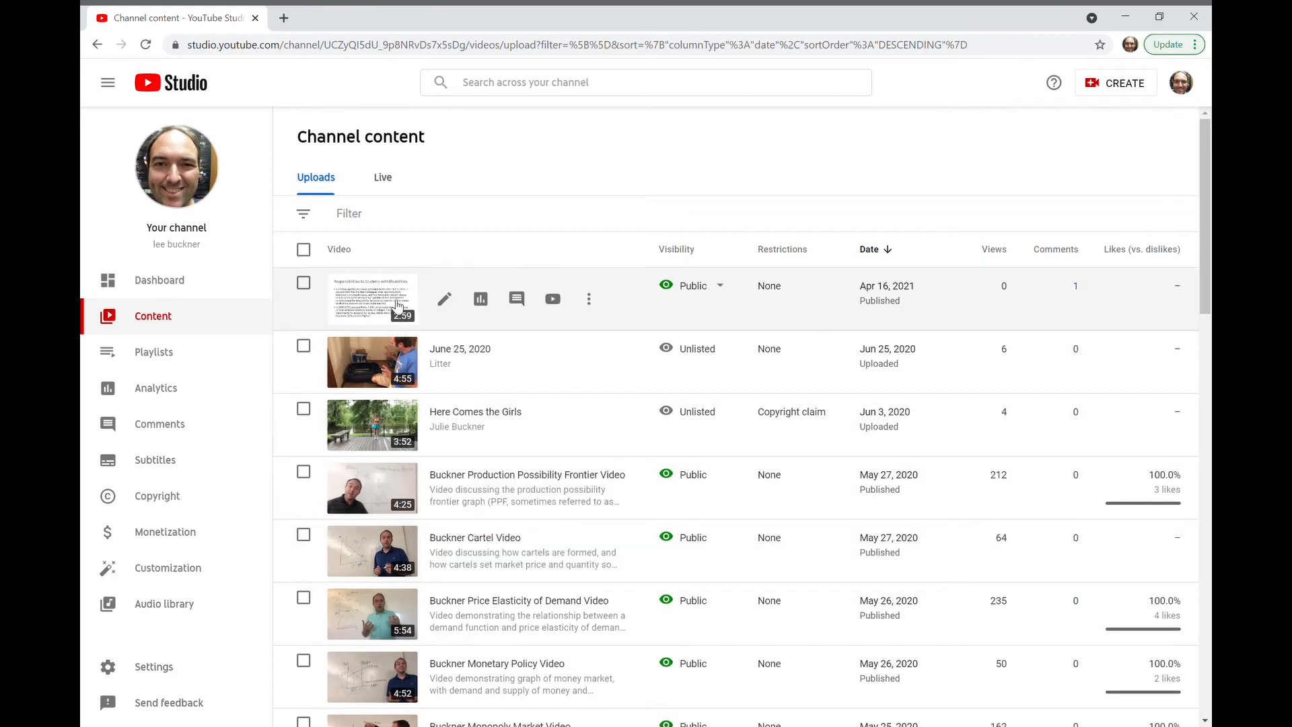
Step: Open the uploaded video's subtitles, duplicate the automatic English track for editing, and display its captions with timings
left_click(397, 306)
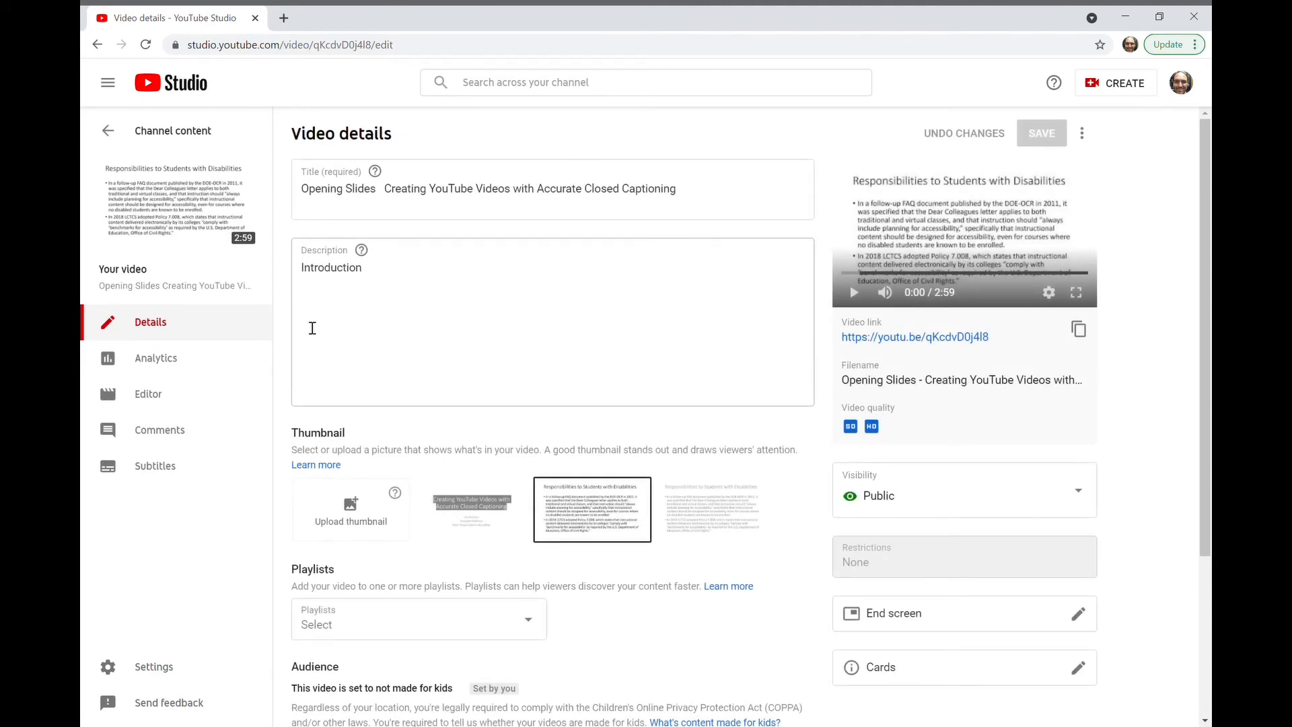
left_click(185, 477)
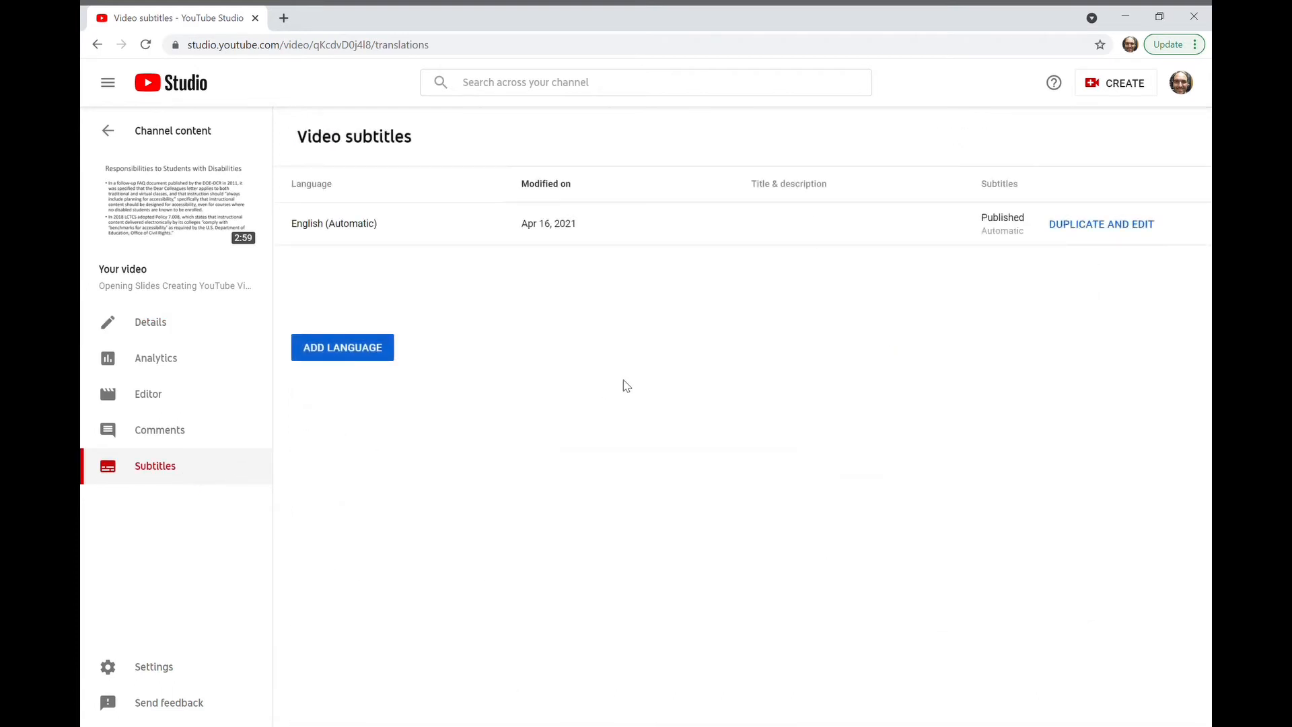
left_click(1108, 226)
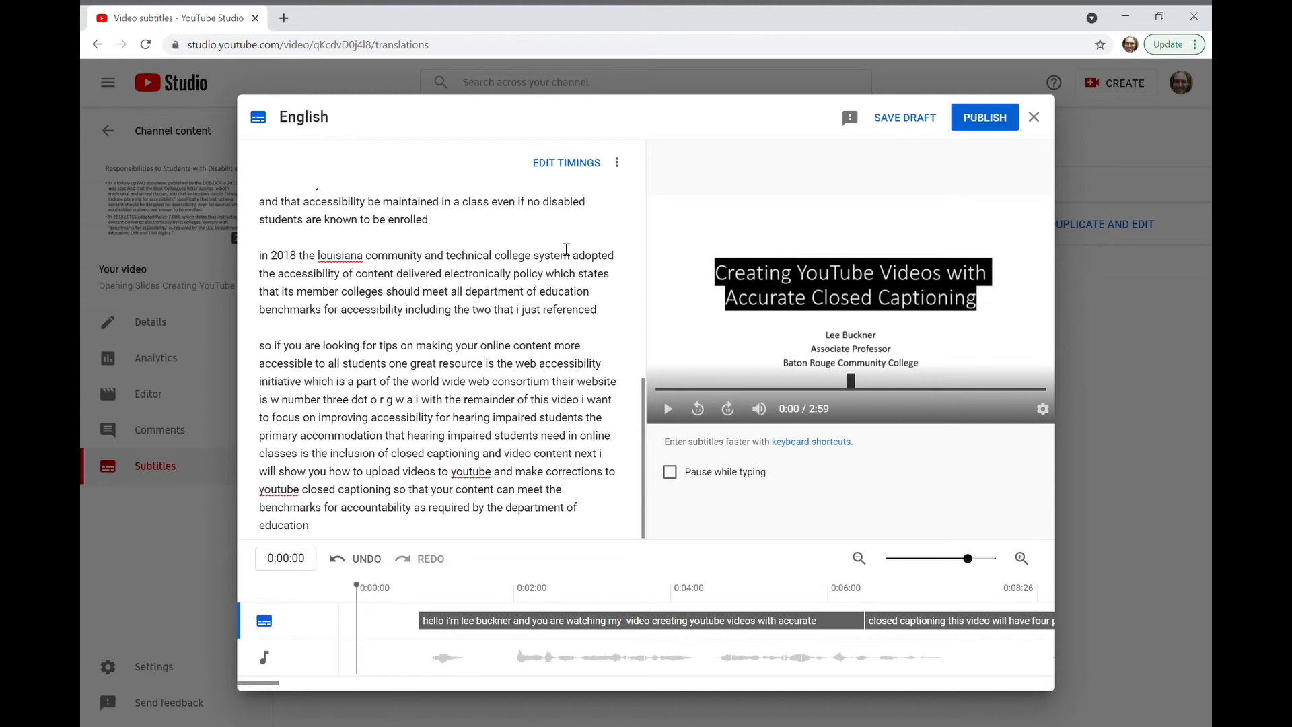
left_click(567, 164)
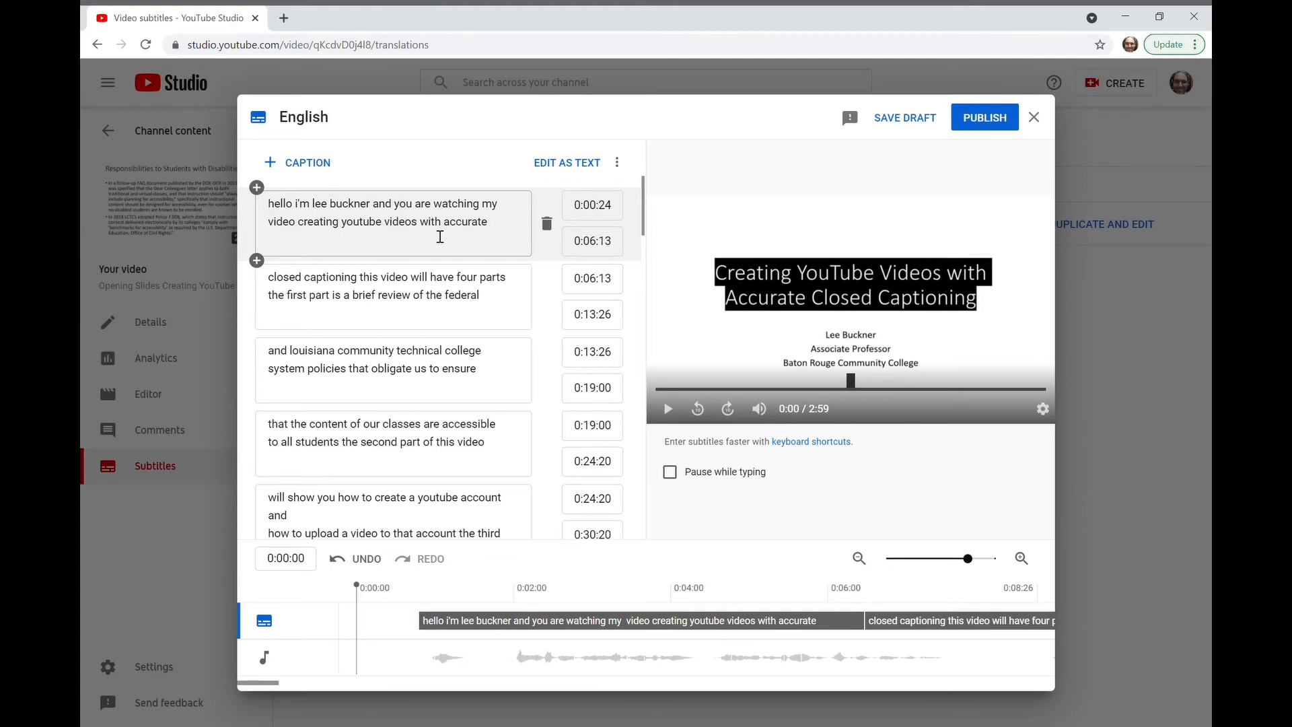
Step: Capitalize "I'm" and the speaker's first and last name in the first caption
left_click(301, 214)
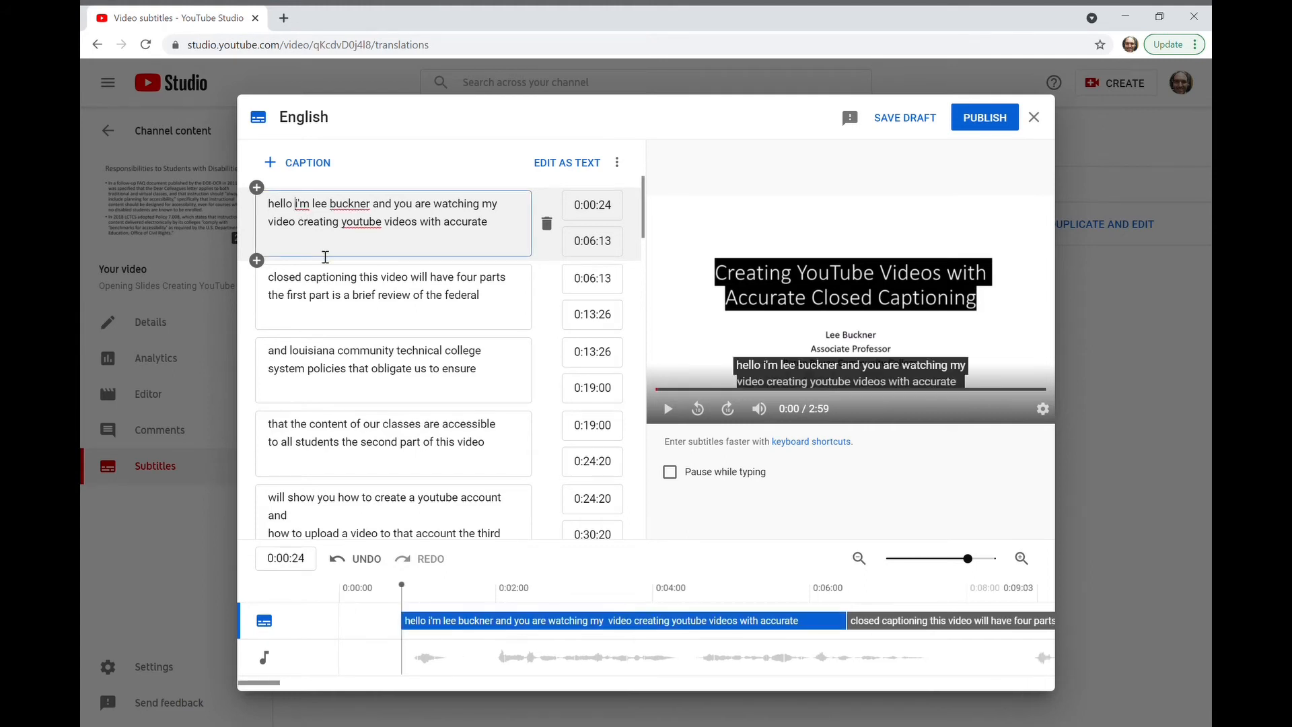
key("Delete")
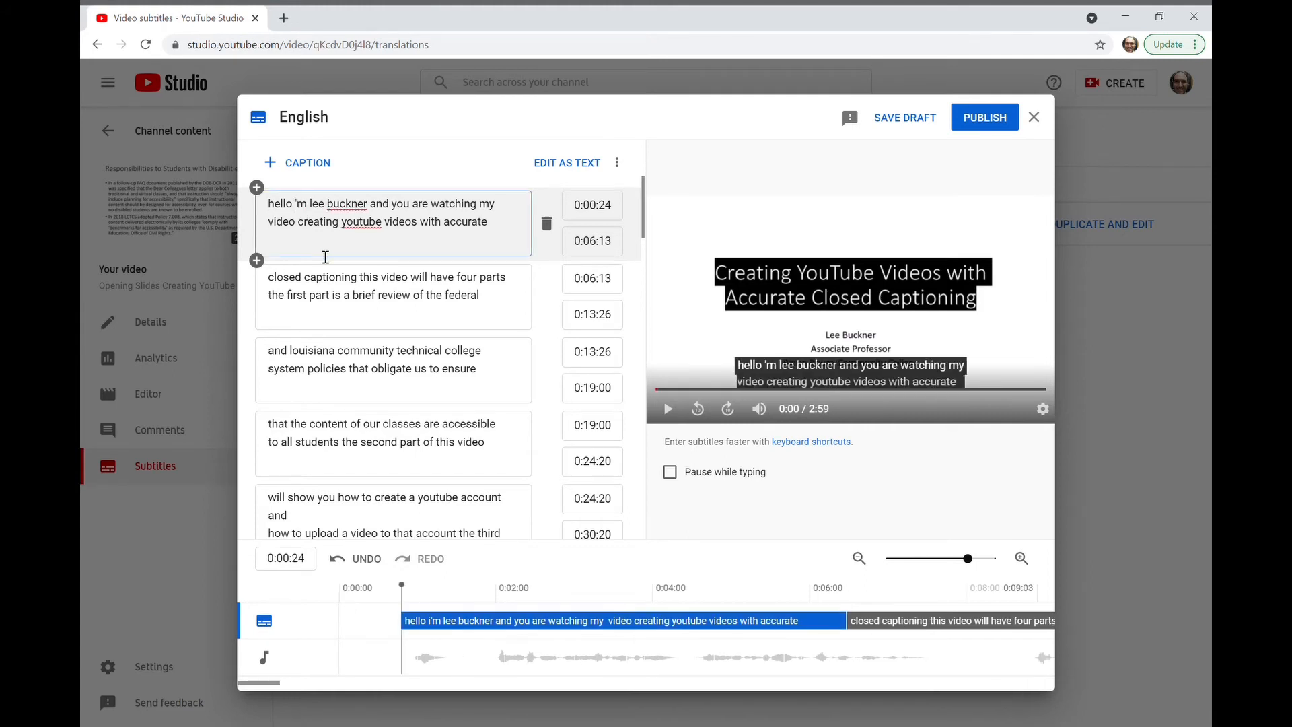
type("I")
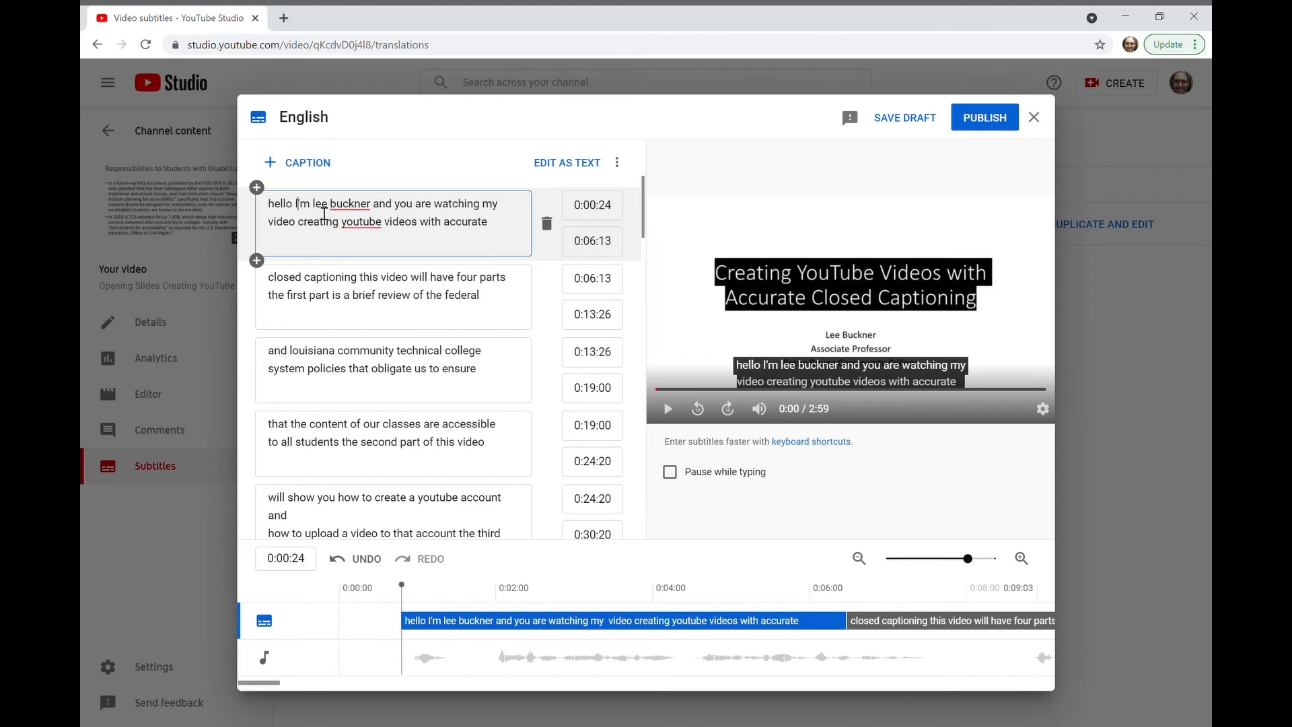
key("Delete")
type("L")
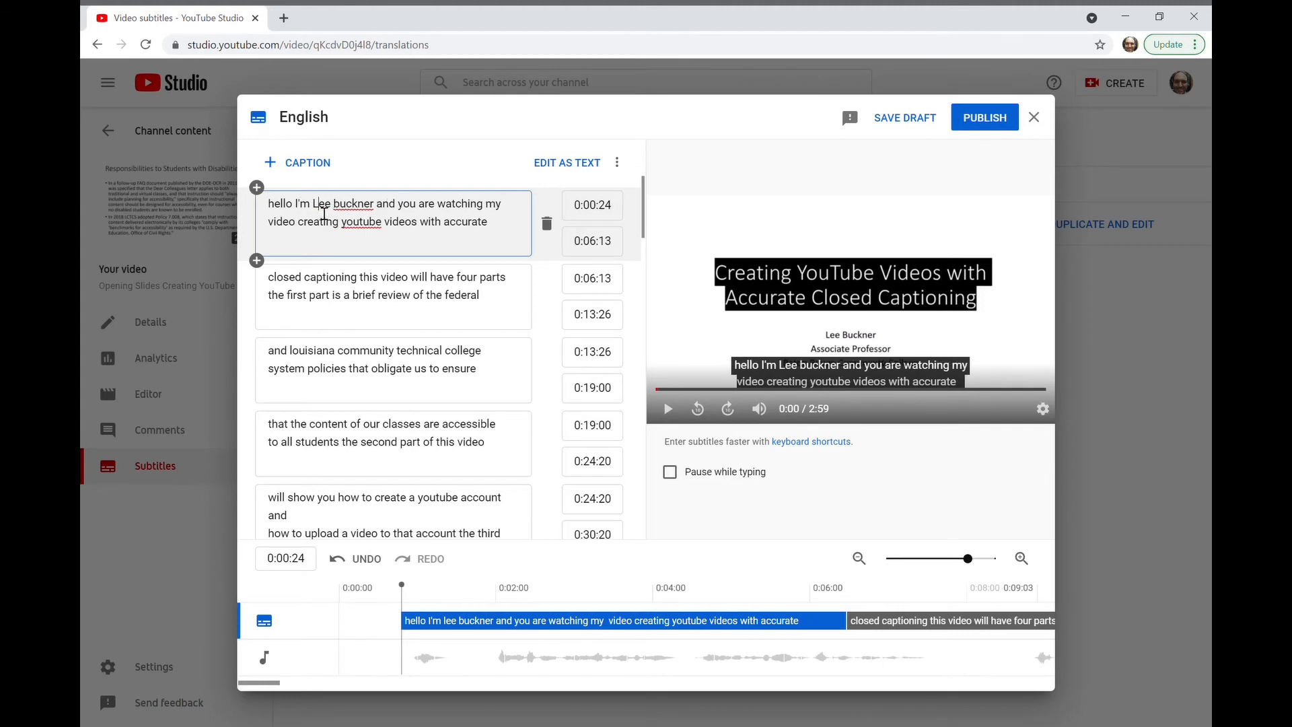
key("Right")
key("Delete")
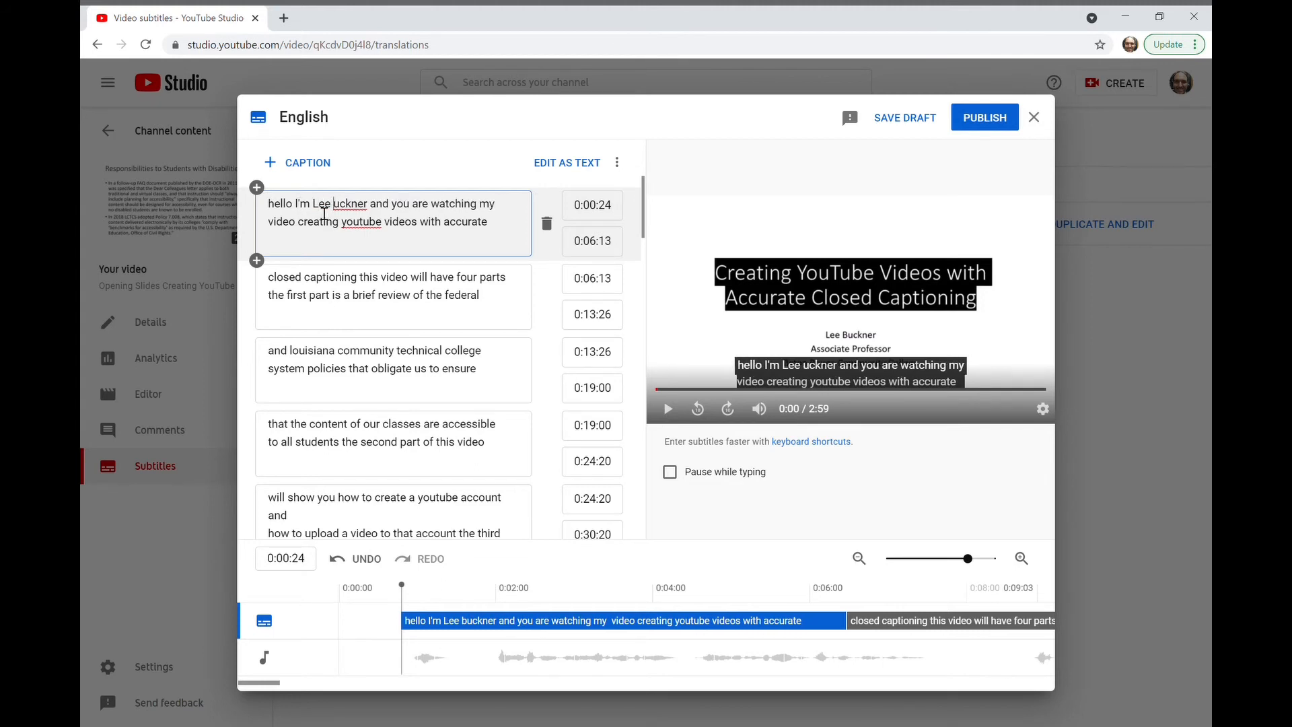
type("B")
Step: Correct the capitalization of "youtube" to "YouTube" in the first caption
key("Down")
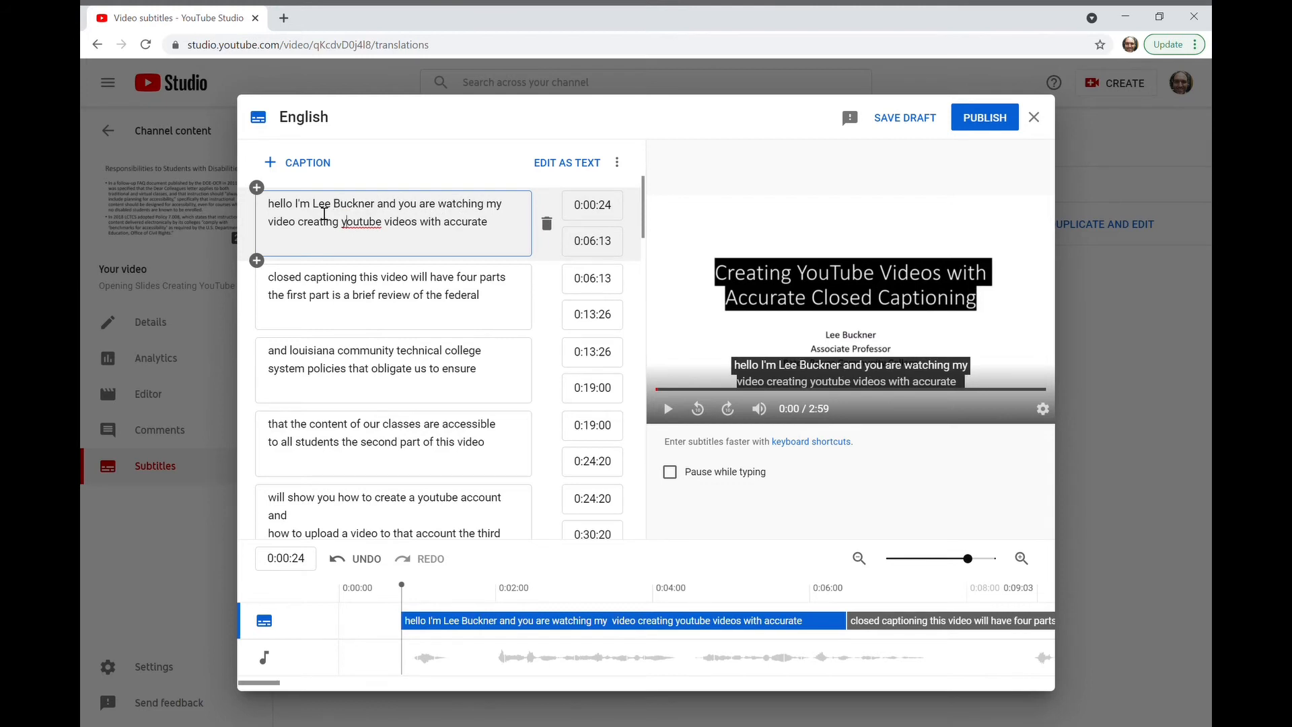
key("Delete")
type("Y")
key("Right")
key("Right")
key("Right")
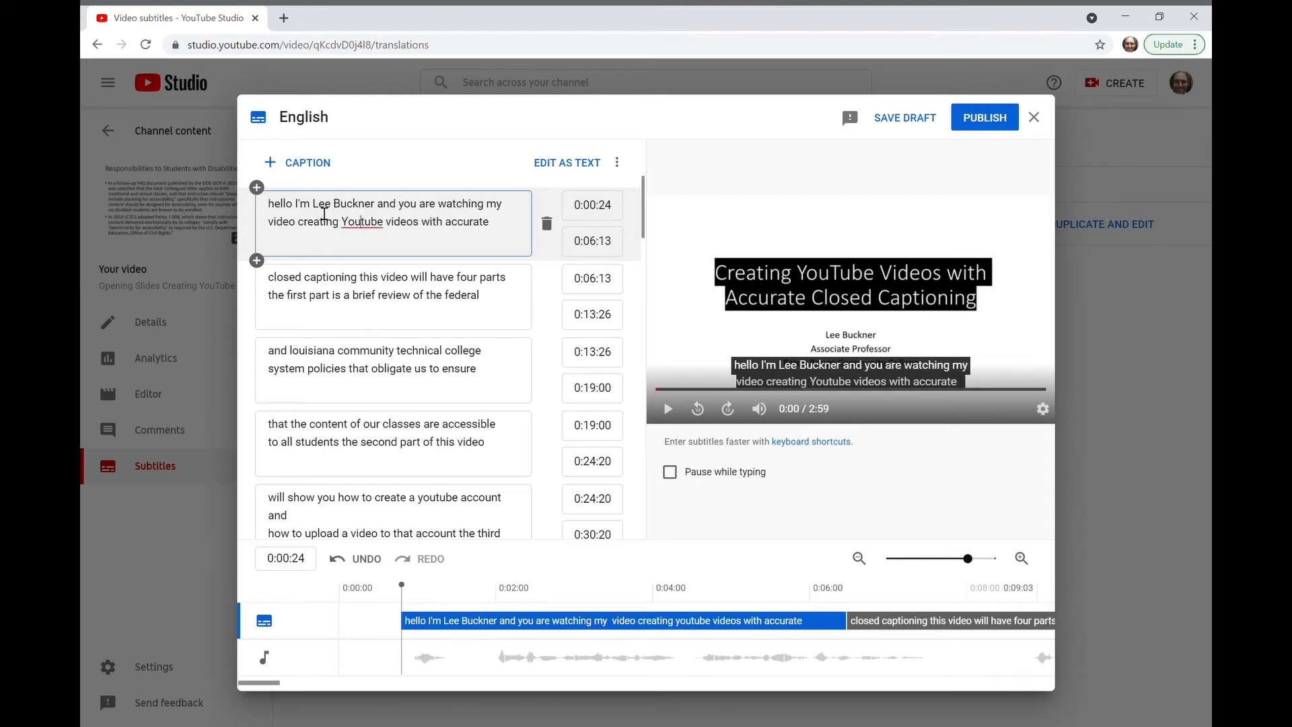
key("BackSpace")
type("T")
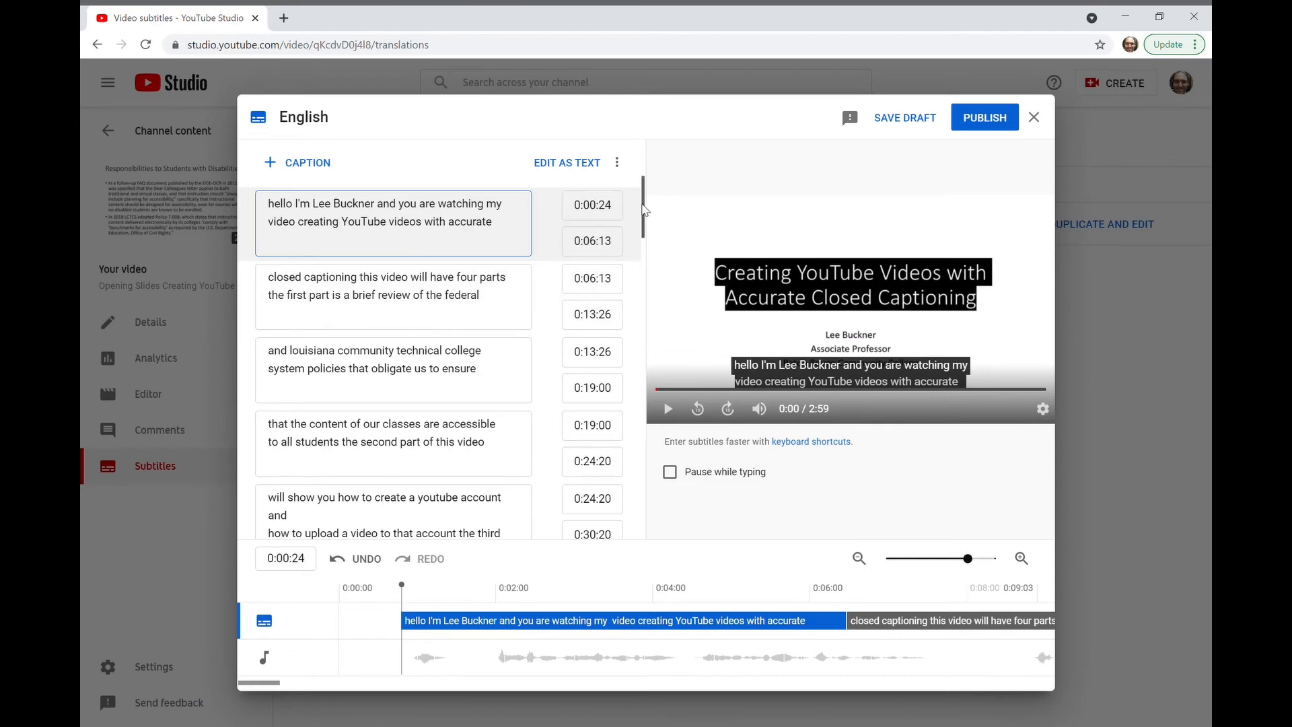
Step: Insert "and" between "community" and "technical" in the caption starting at 0:13:26
left_click_drag(643, 210, 645, 227)
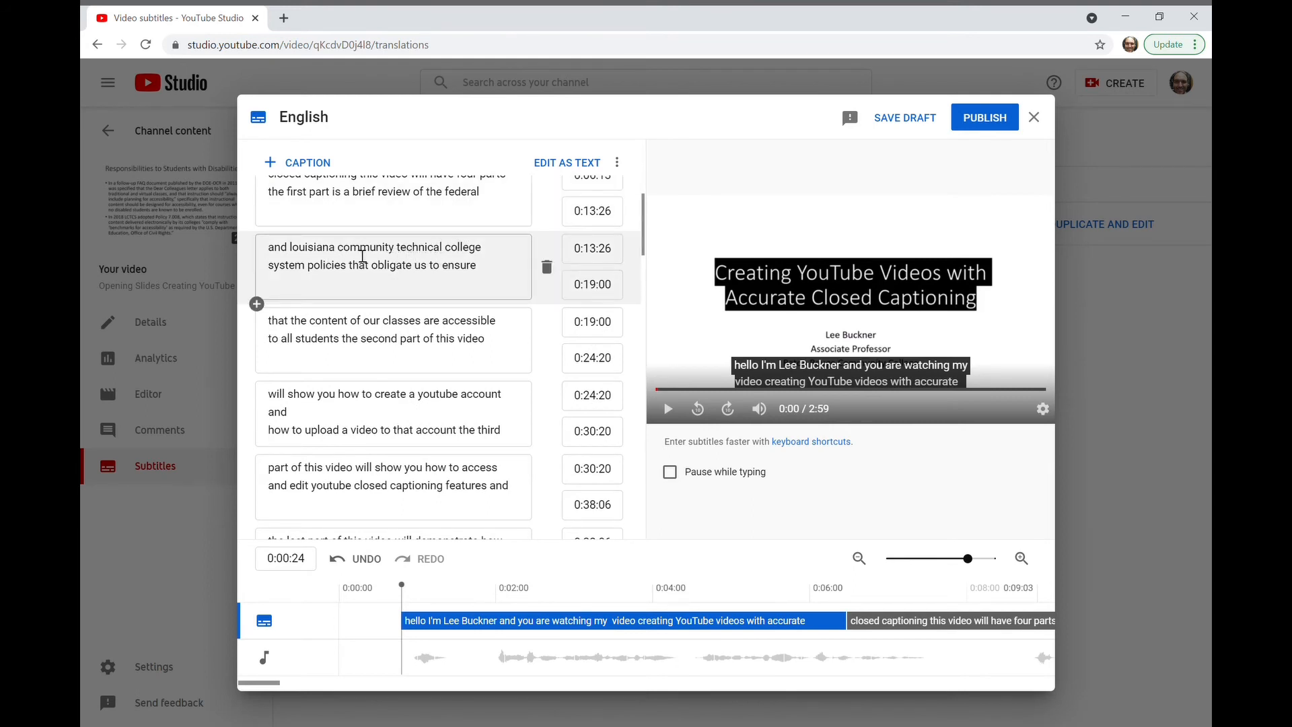
left_click(404, 253)
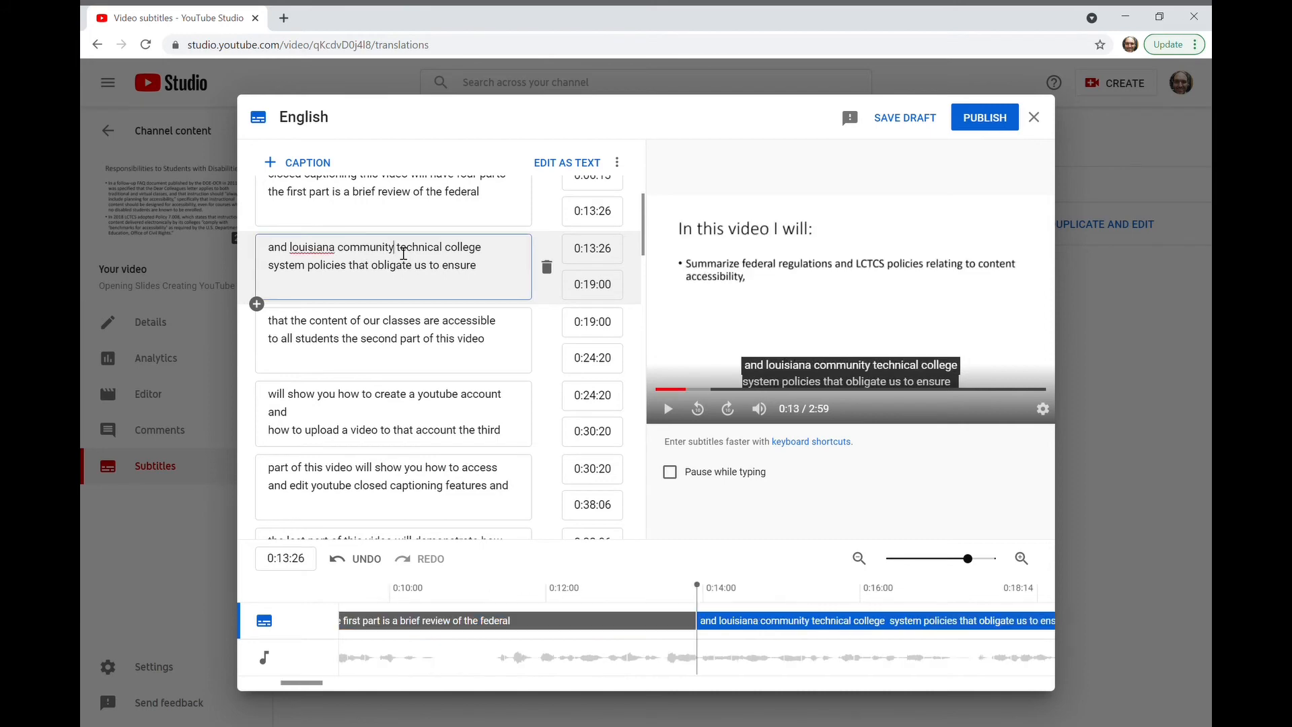
type("md")
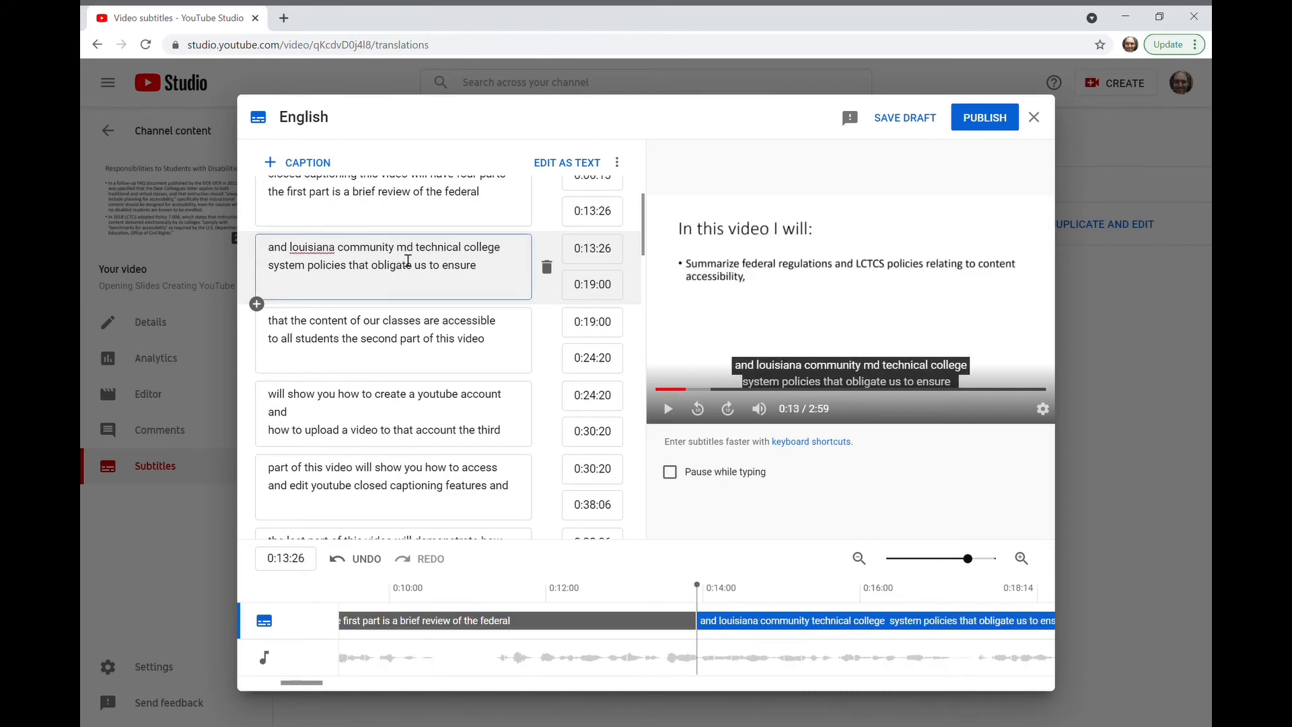
key("BackSpace")
key("BackSpace")
key("BackSpace")
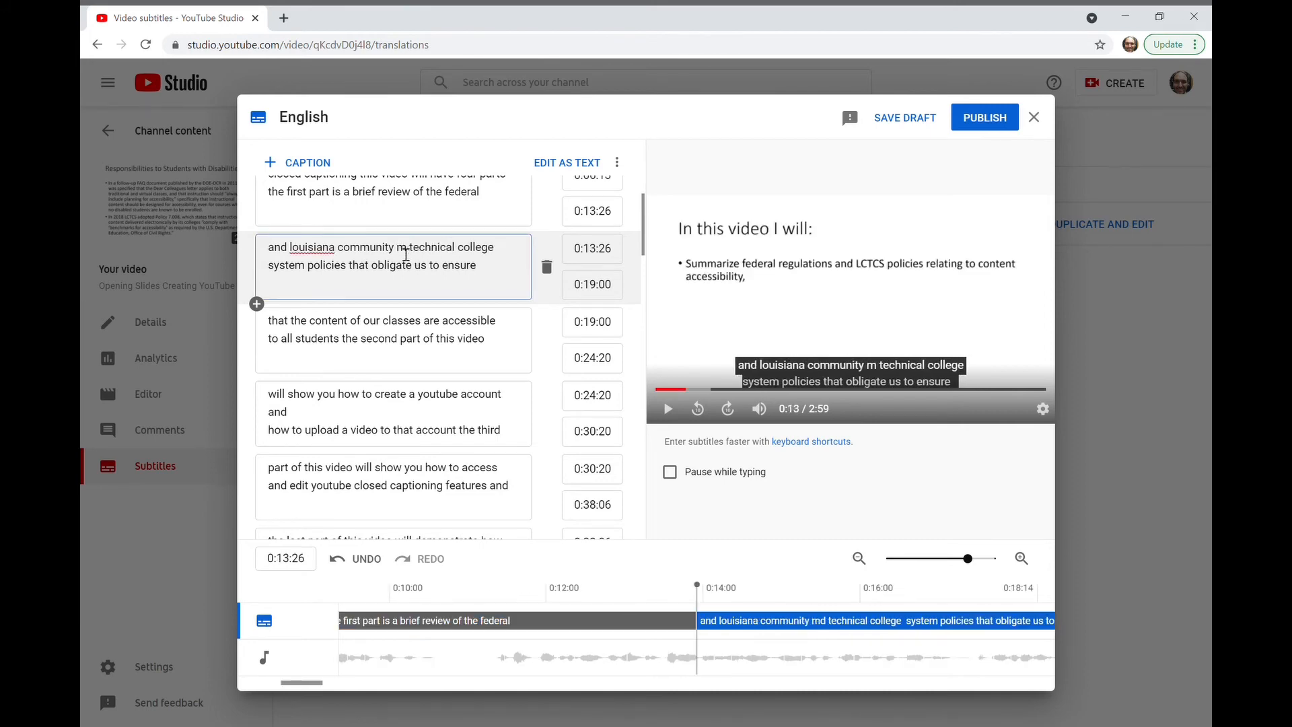
type("and")
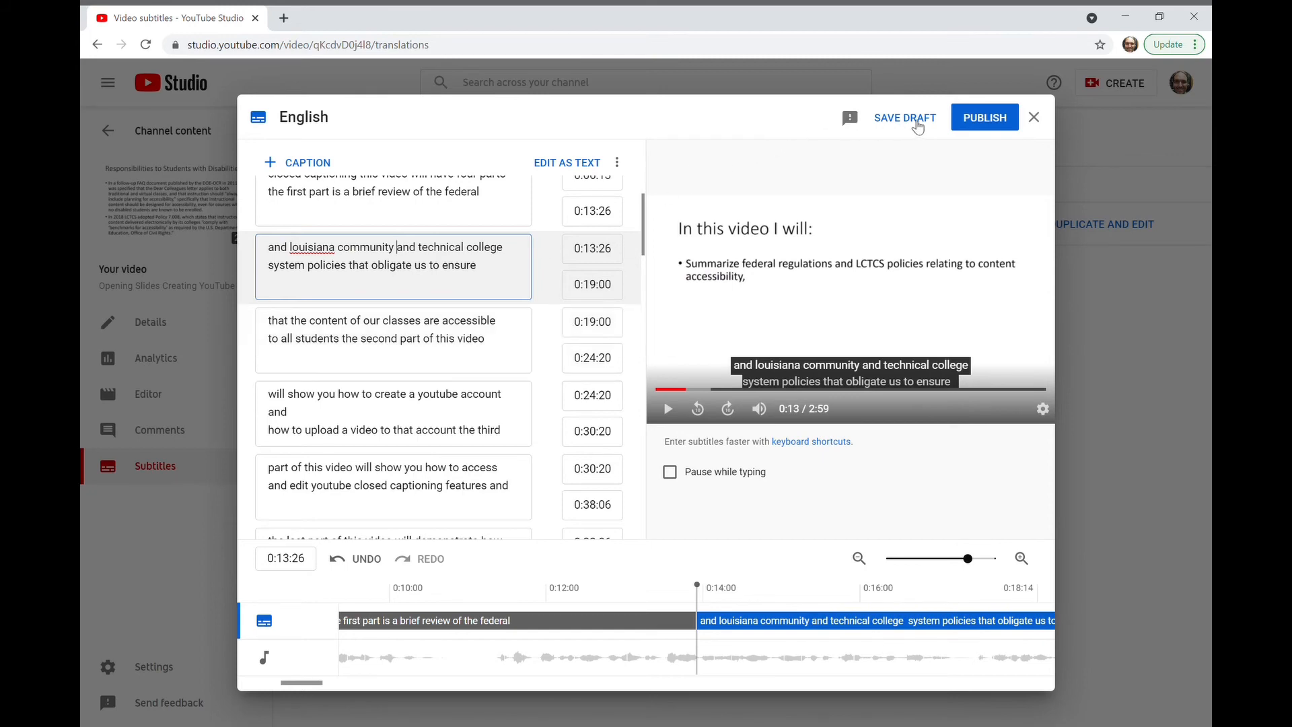
Step: Publish the corrected English subtitles and open the published English (video language) track for editing
left_click(980, 123)
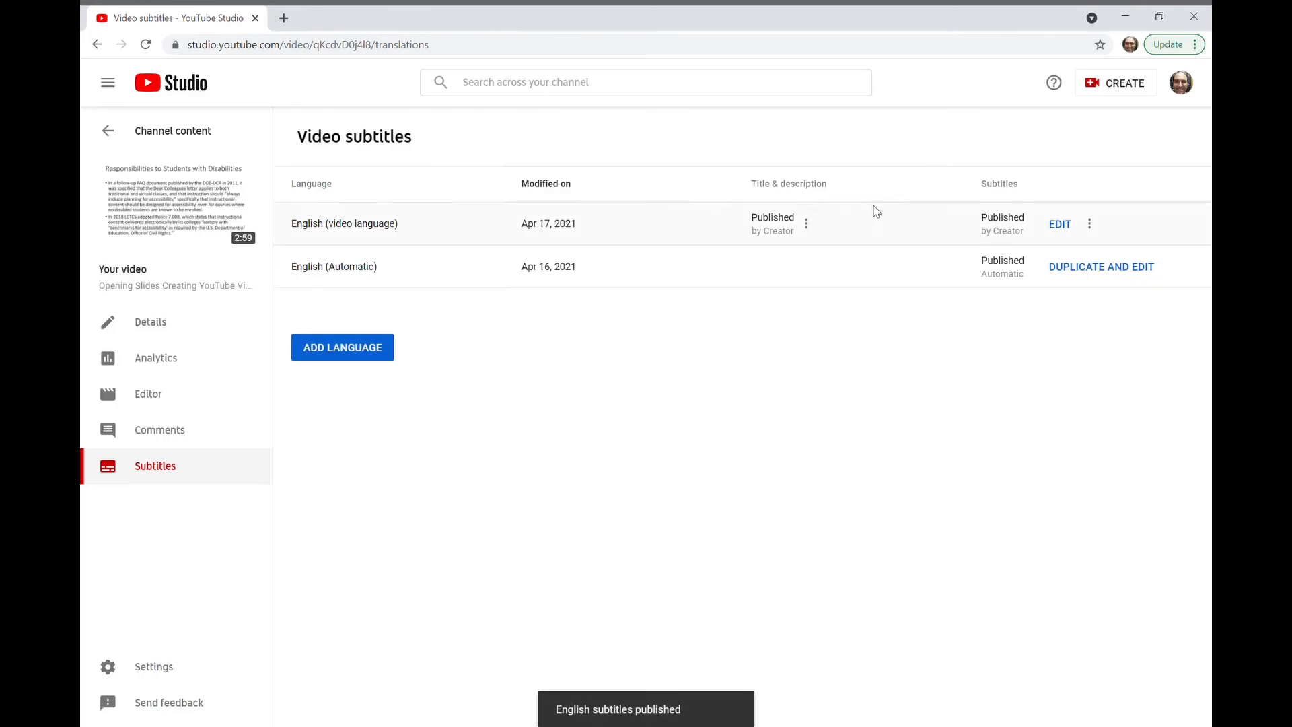
left_click(1065, 225)
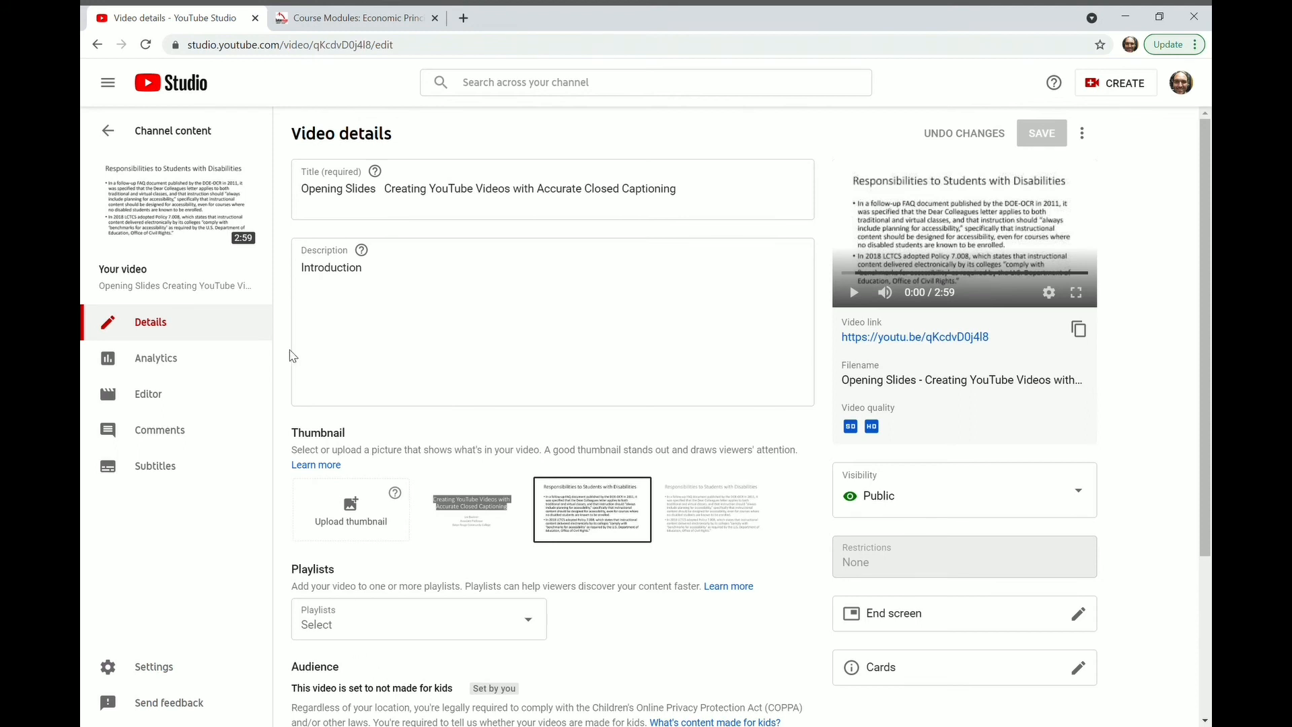
Step: Switch to the Canvas course modules and start a new External URL item in Module 1 - Get Started
mouse_move(215, 240)
mouse_move(167, 194)
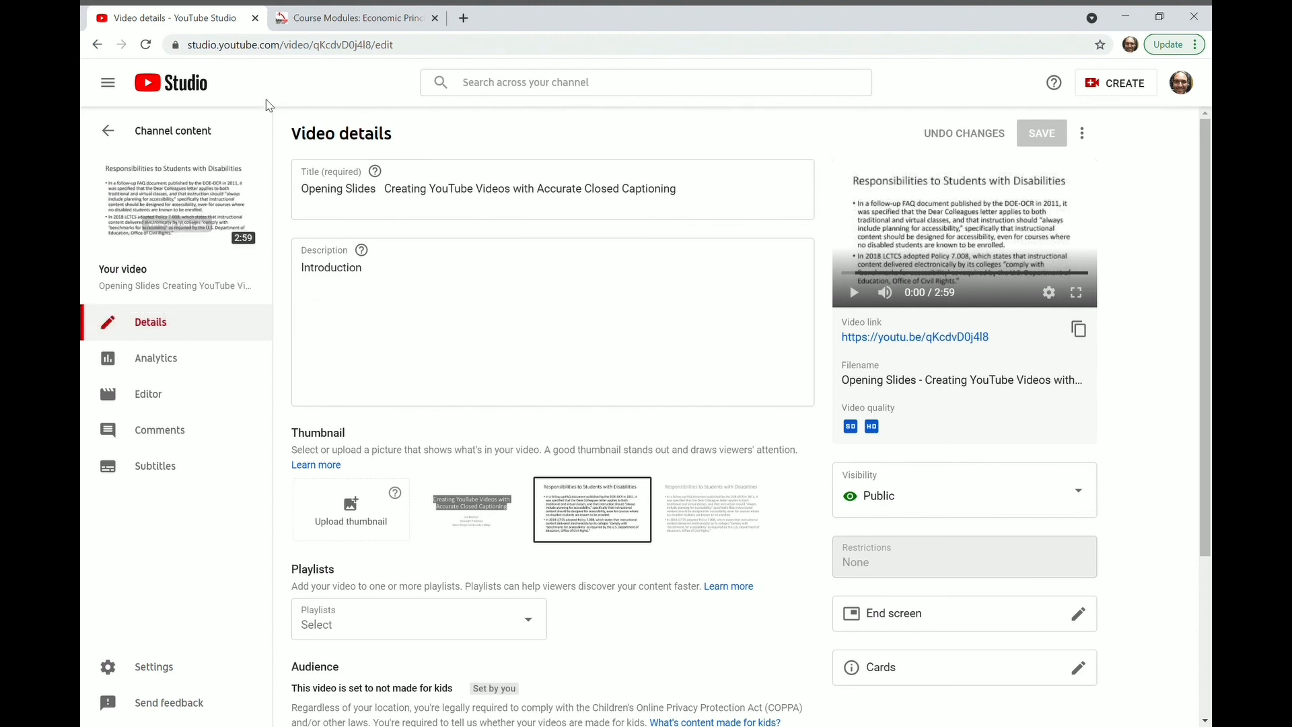
left_click(363, 21)
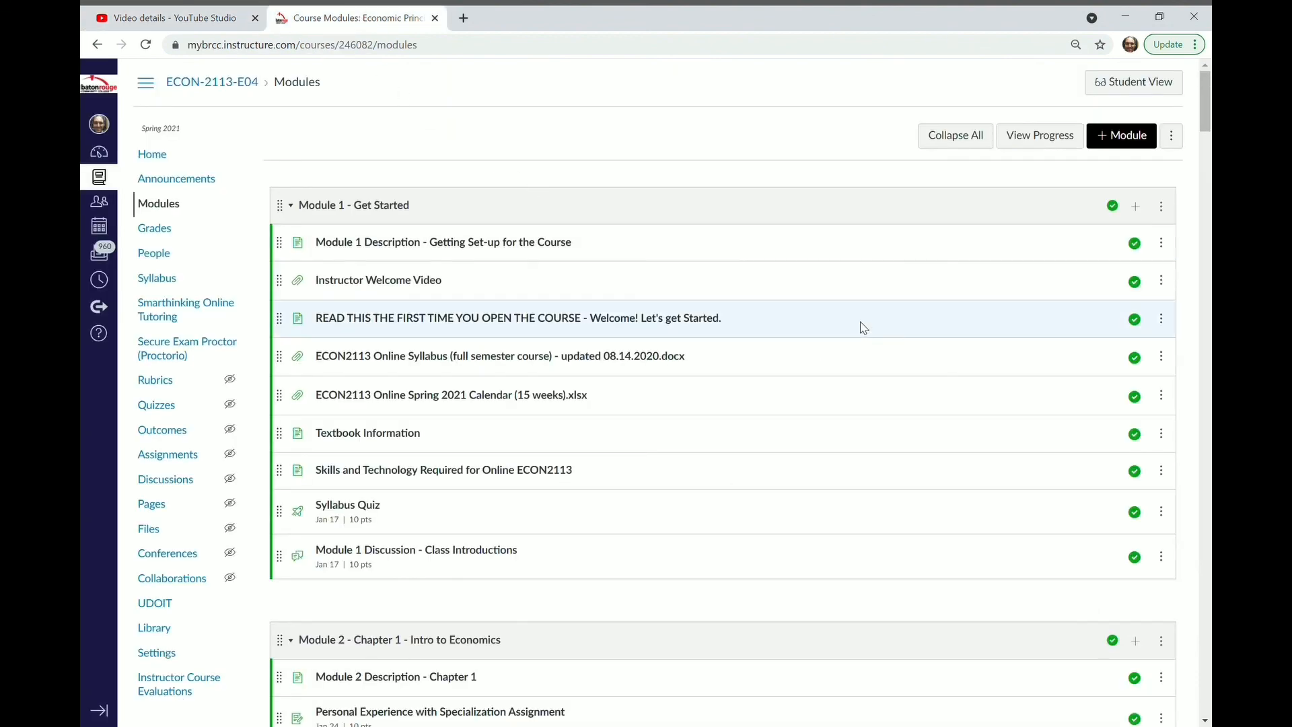
left_click(1137, 208)
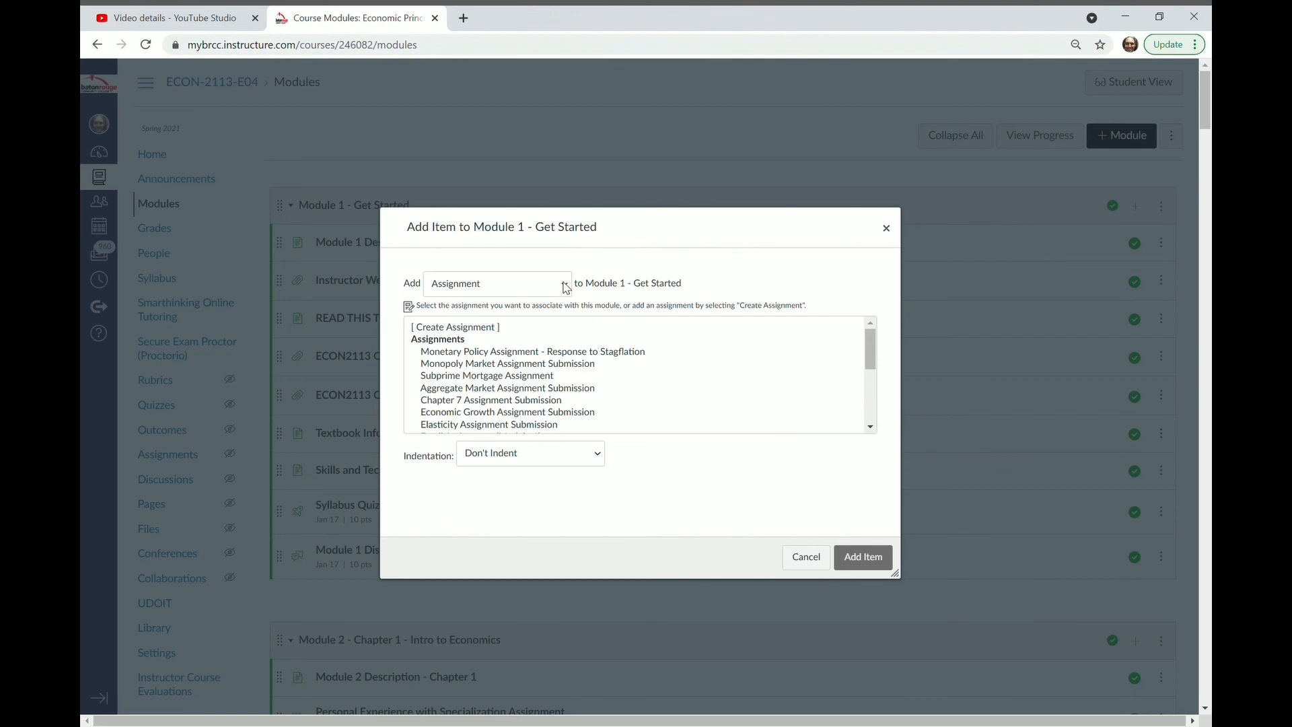
left_click(506, 450)
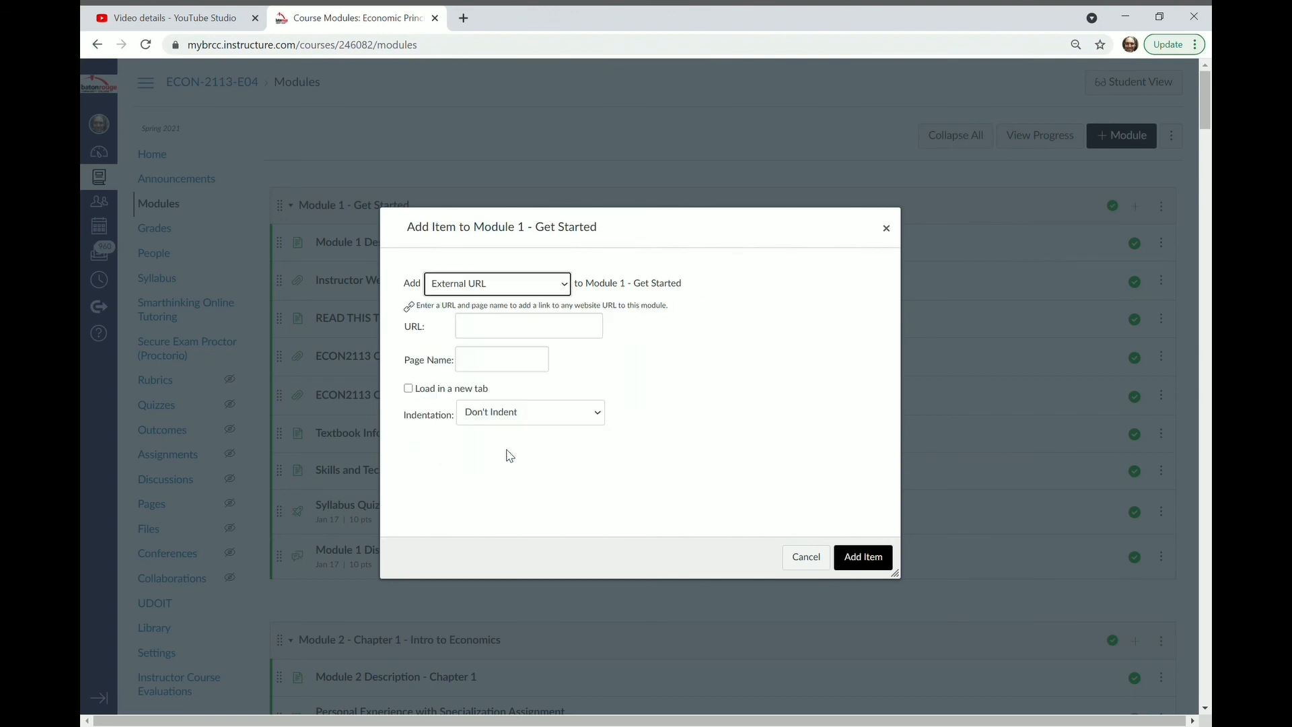
Step: Paste the copied YouTube video link as the URL, name the page "YouTube Video", and add the item to the module
left_click(499, 334)
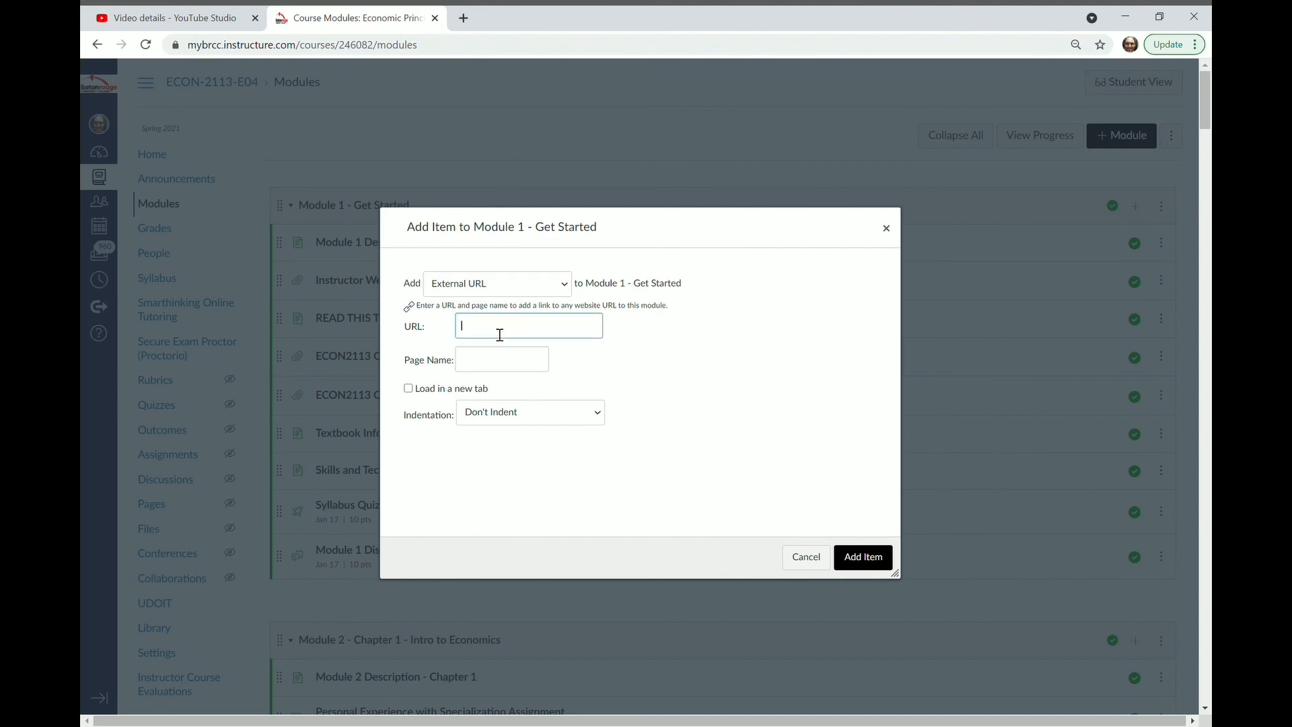
type("https://www.youtube.com/watch?v=qKcdvD0j4l8")
left_click(489, 366)
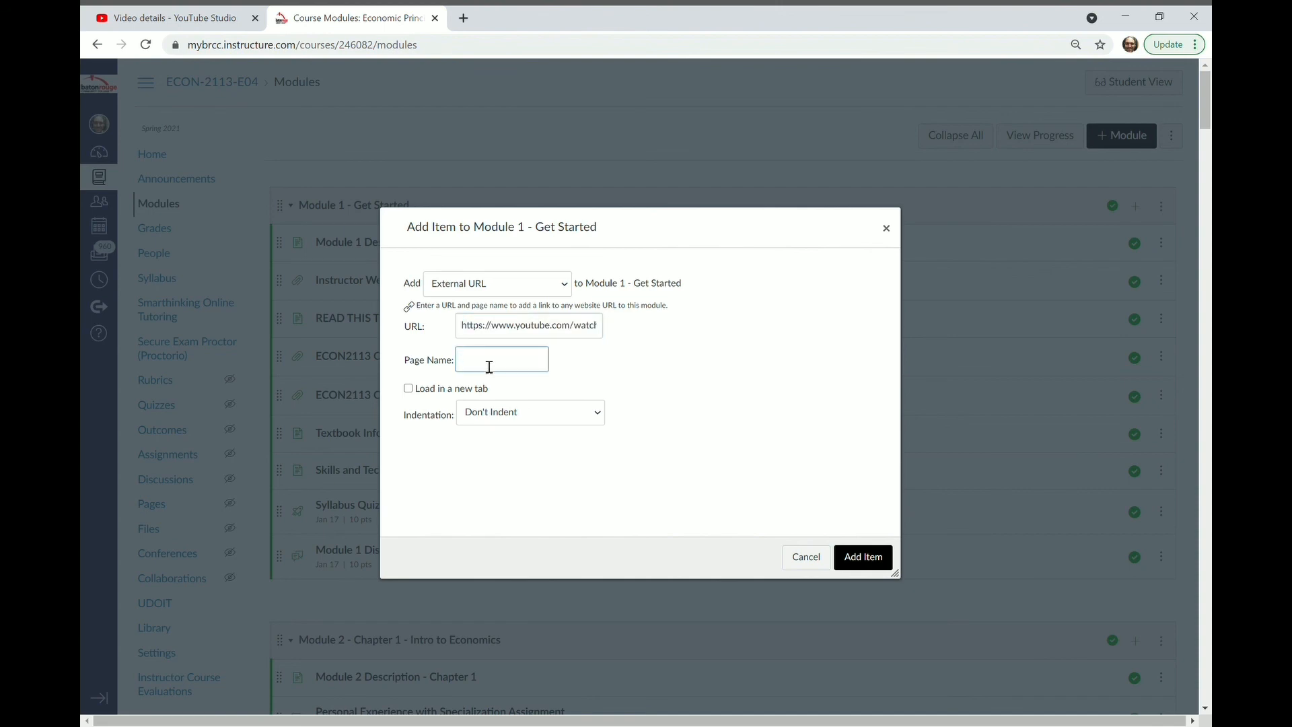
type("YouTube Video")
left_click(854, 556)
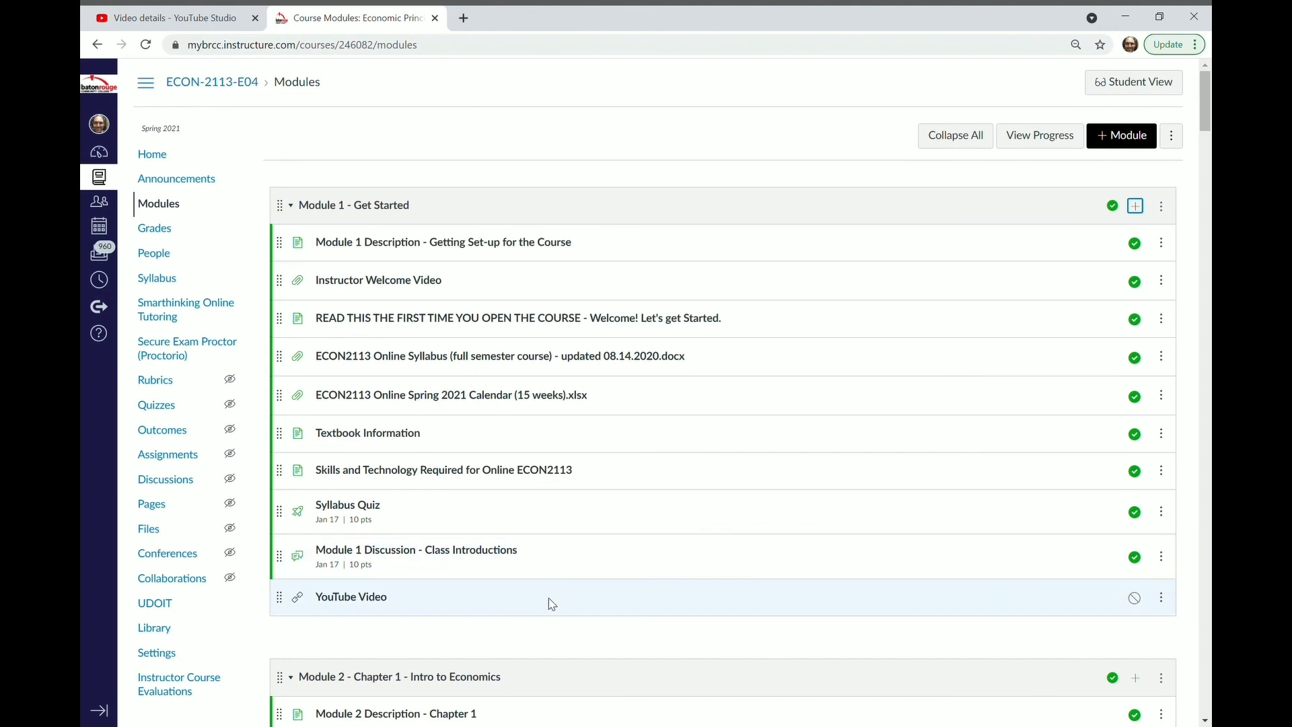
Step: Publish the YouTube Video item in Module 1, then open it and play the embedded video
left_click(1142, 603)
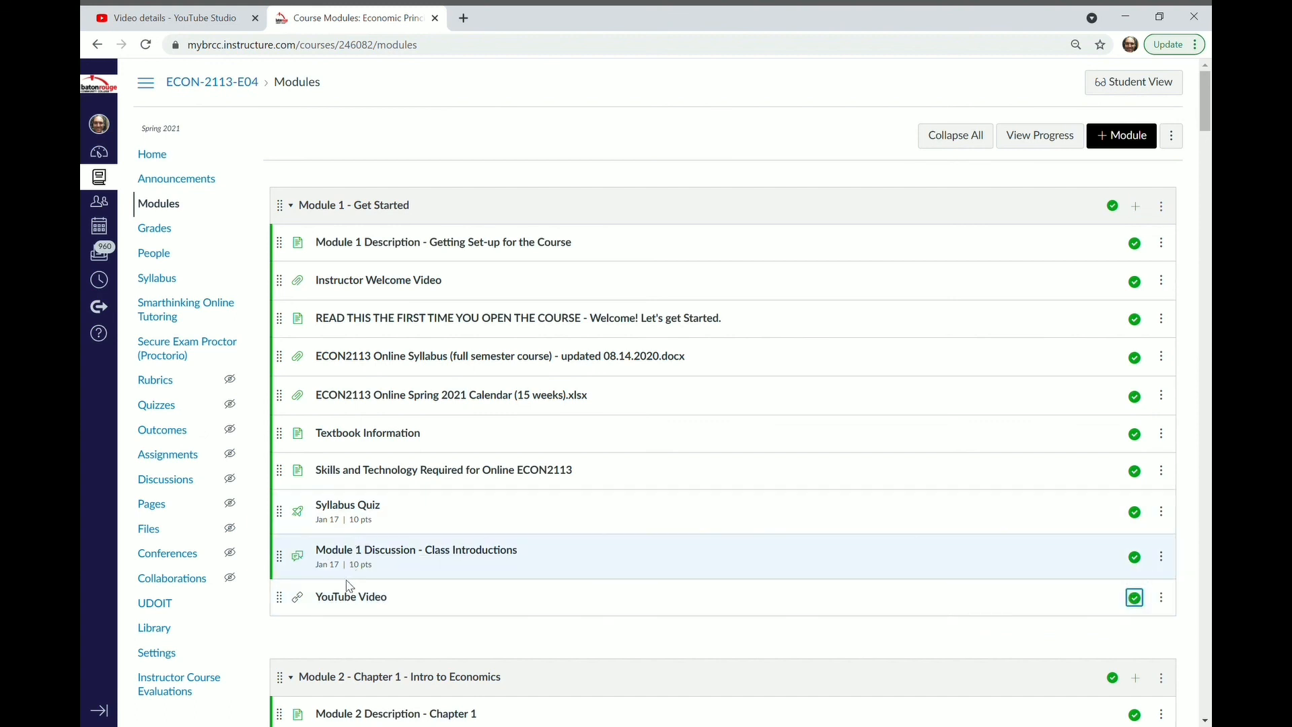
left_click(351, 597)
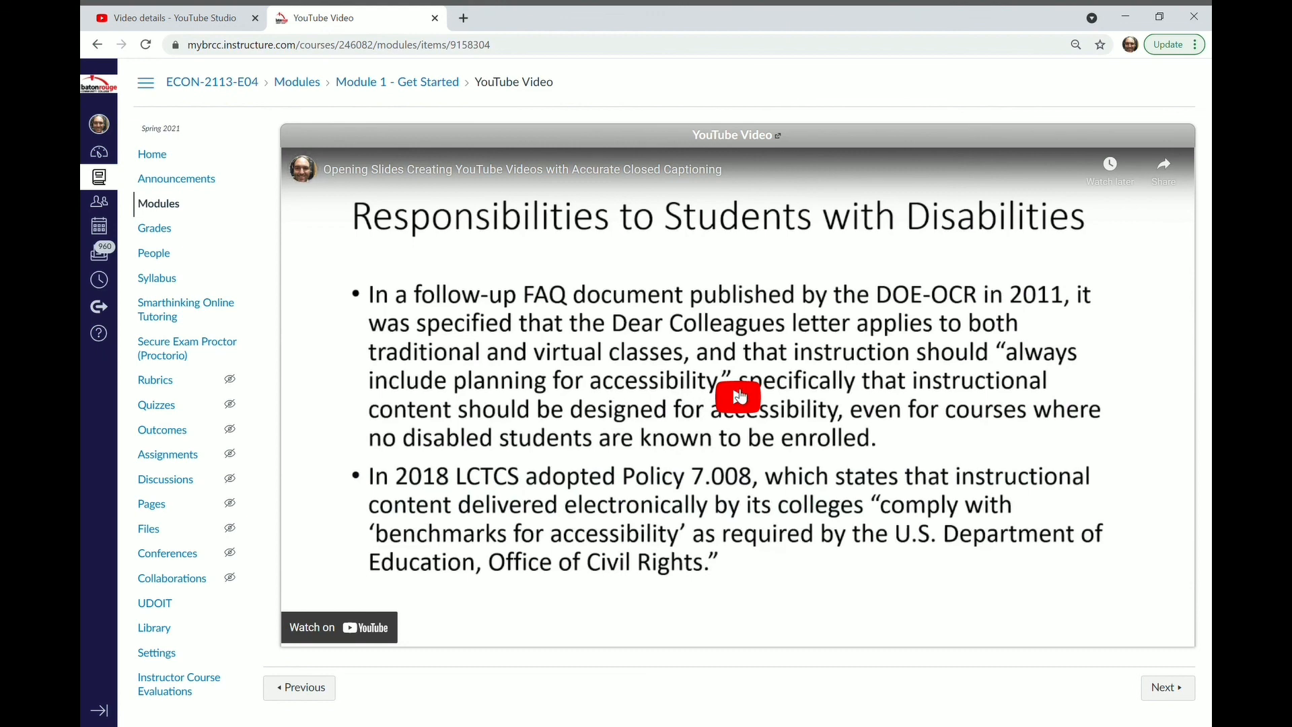
left_click(740, 397)
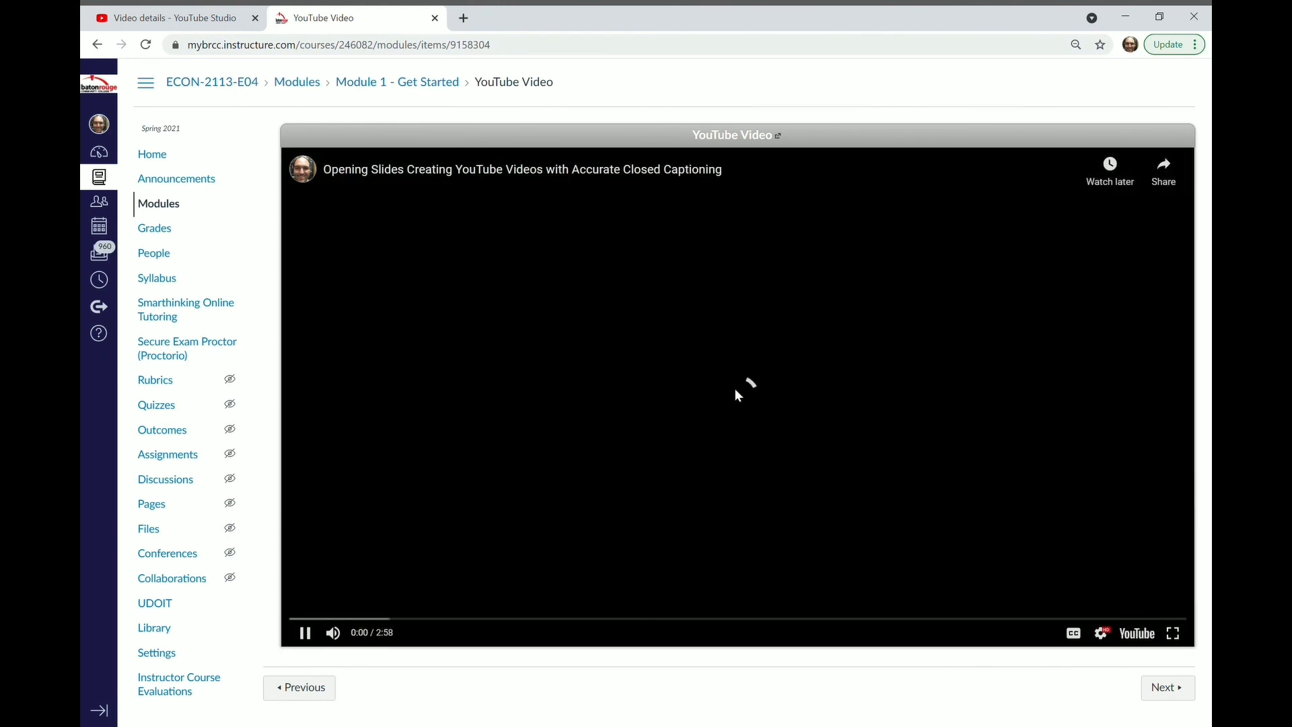